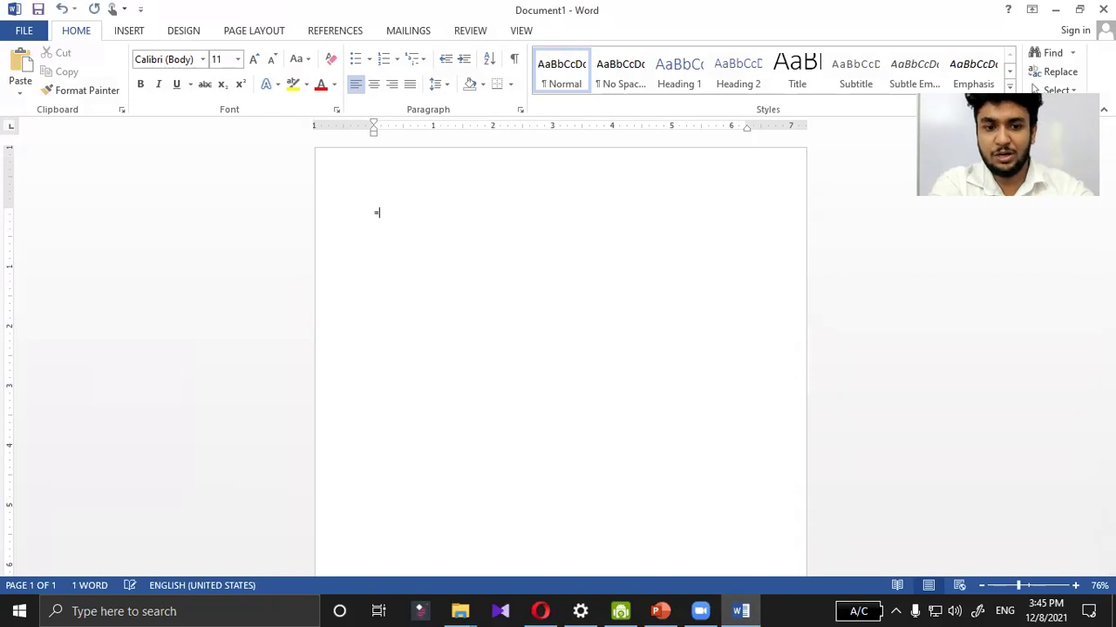
Step: Type =rand() on the first line, resize it to 48 pt, and expand it into sample paragraphs
{"action": "type", "text": "ran"}
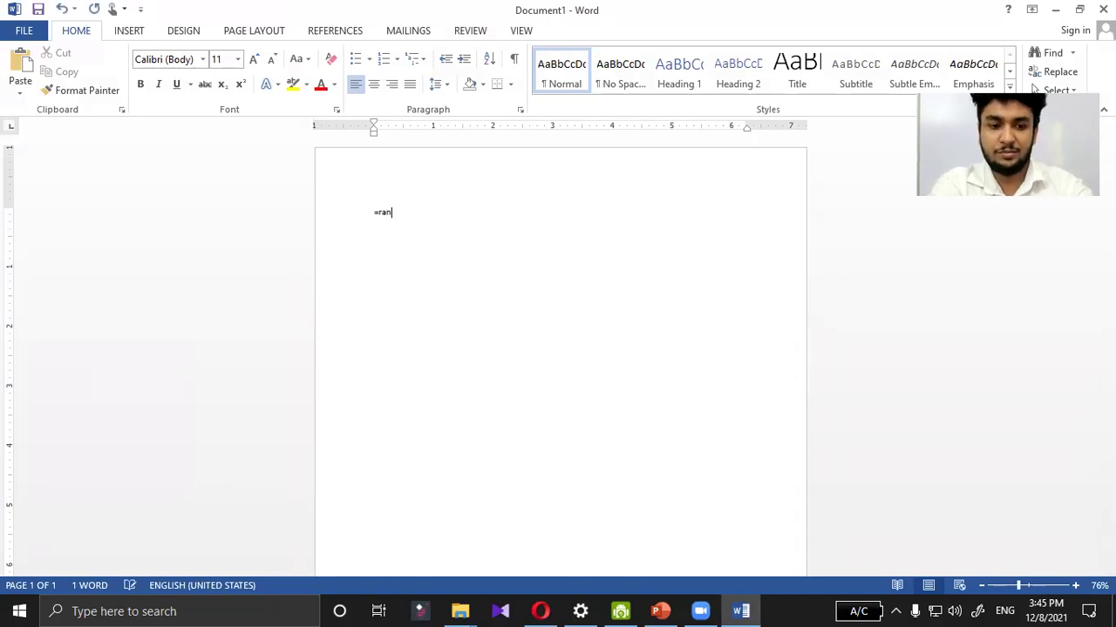
{"action": "type", "text": "d()"}
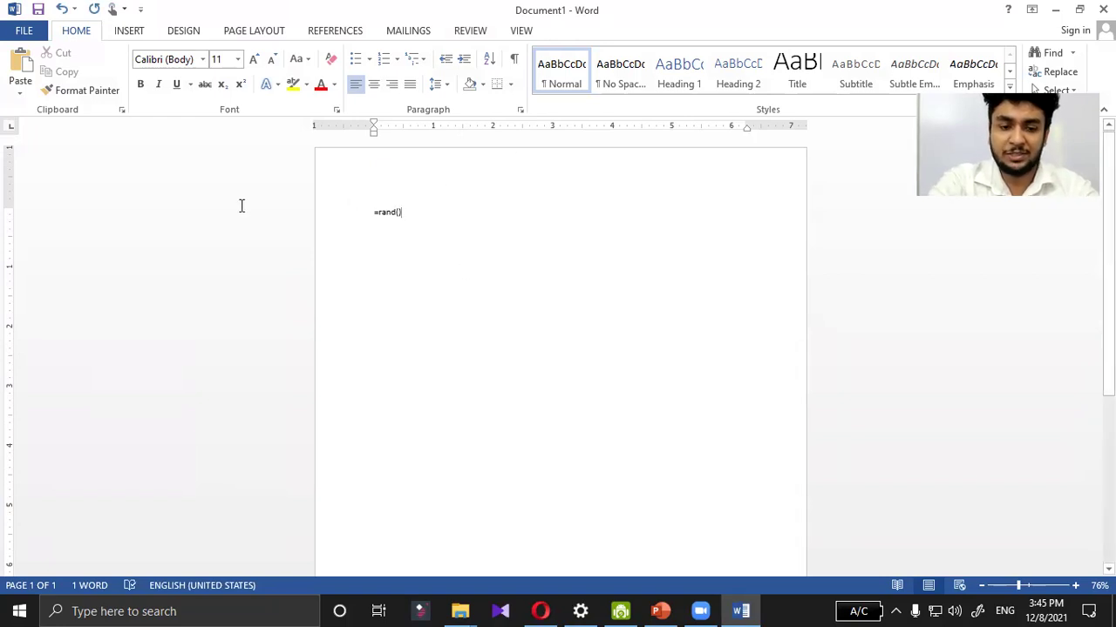
{"action": "key", "text": "ctrl+a"}
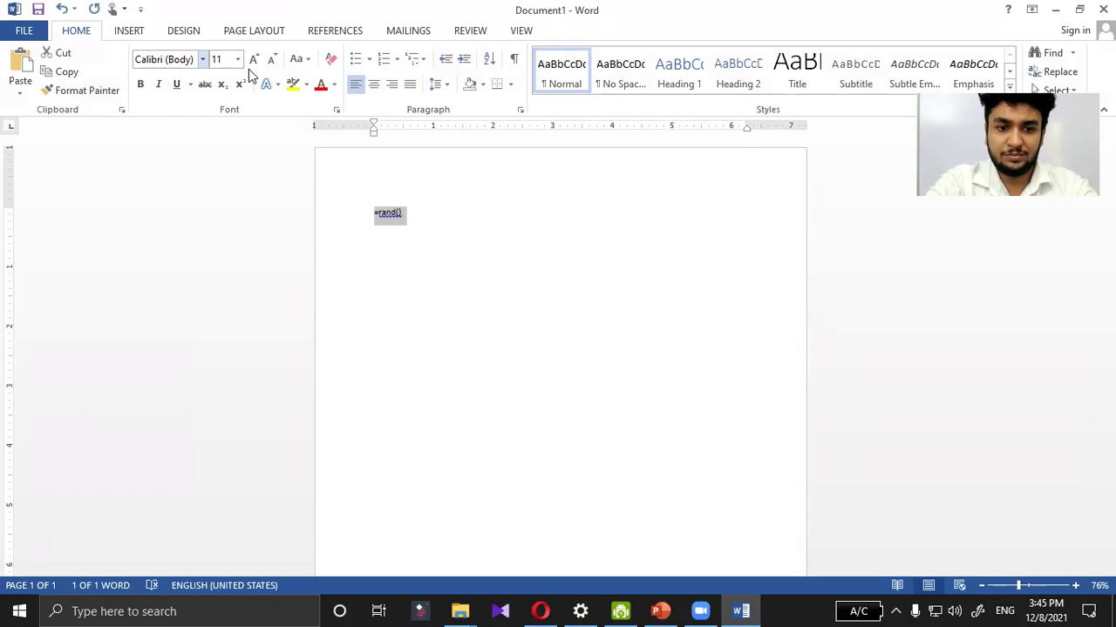
{"action": "left_click", "coordinate": [254, 60]}
{"action": "left_click", "coordinate": [254, 59]}
{"action": "left_click", "coordinate": [253, 59]}
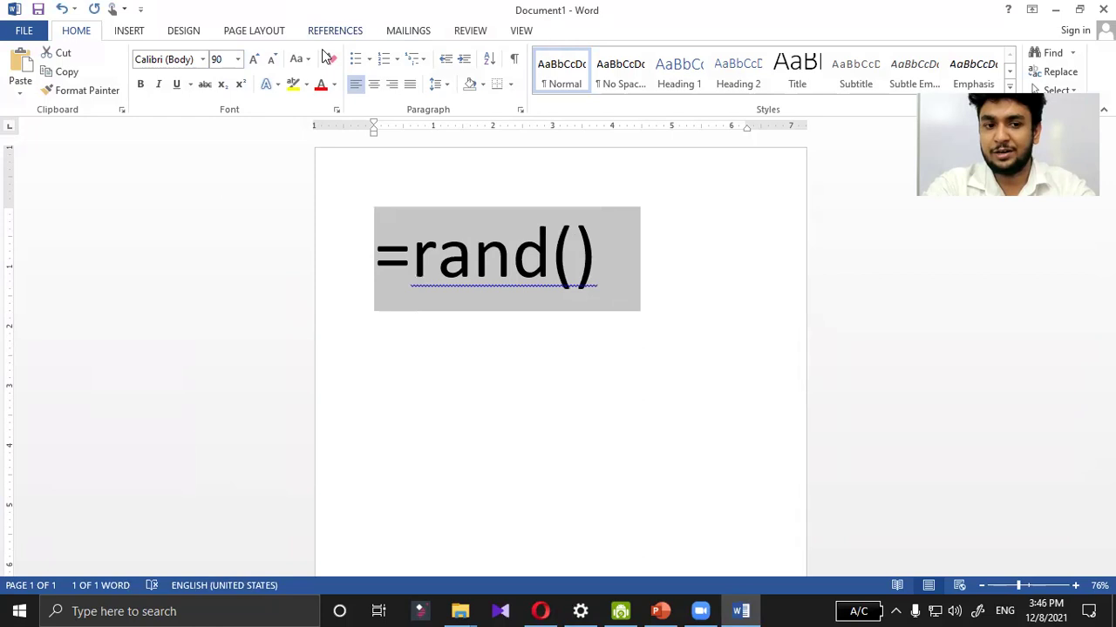
{"action": "left_click", "coordinate": [275, 62]}
{"action": "left_click", "coordinate": [275, 62]}
{"action": "left_click", "coordinate": [276, 62]}
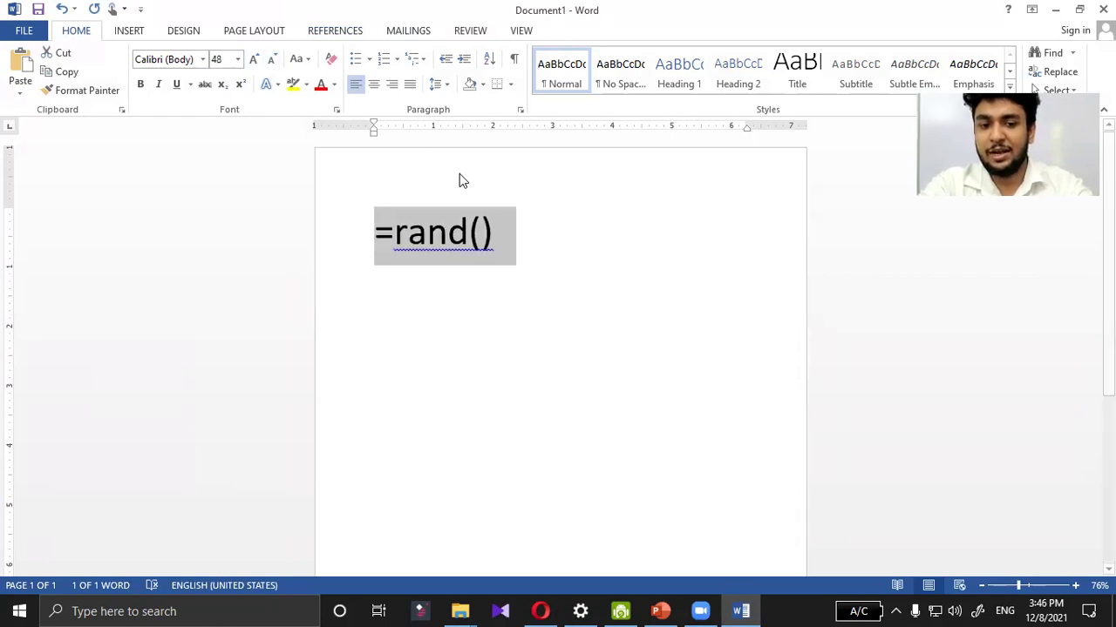
{"action": "left_click", "coordinate": [512, 215]}
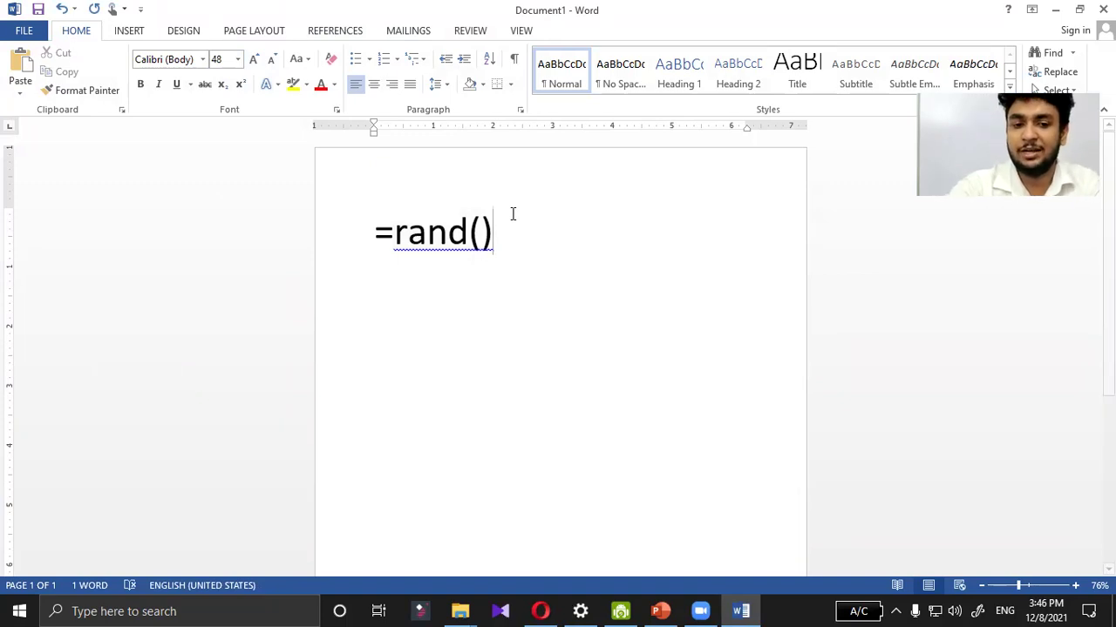
{"action": "key", "text": "Return"}
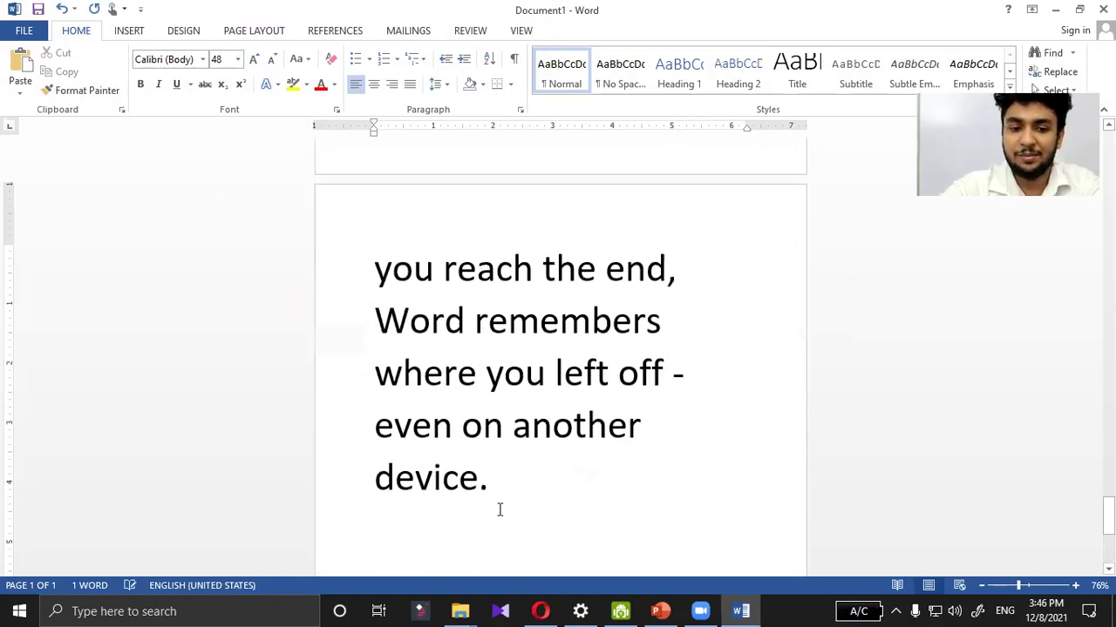
Step: Shrink all the generated sample text to 22 pt
{"action": "key", "text": "ctrl+a"}
{"action": "scroll", "coordinate": [383, 149], "scroll_direction": "up", "scroll_amount": 15}
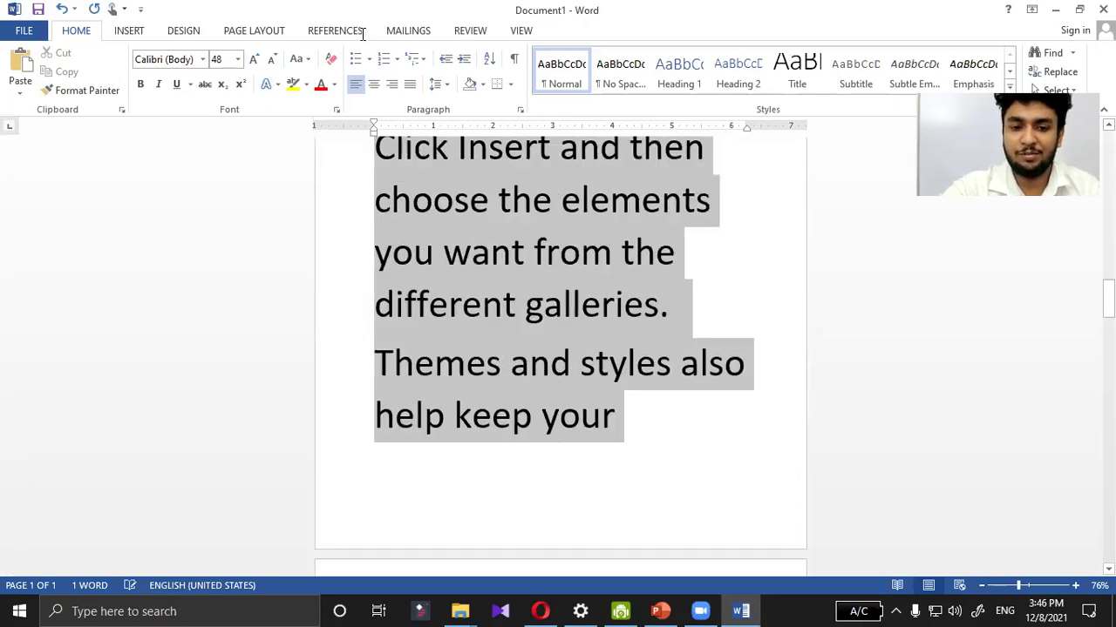
{"action": "left_click", "coordinate": [272, 59]}
{"action": "left_click", "coordinate": [273, 61]}
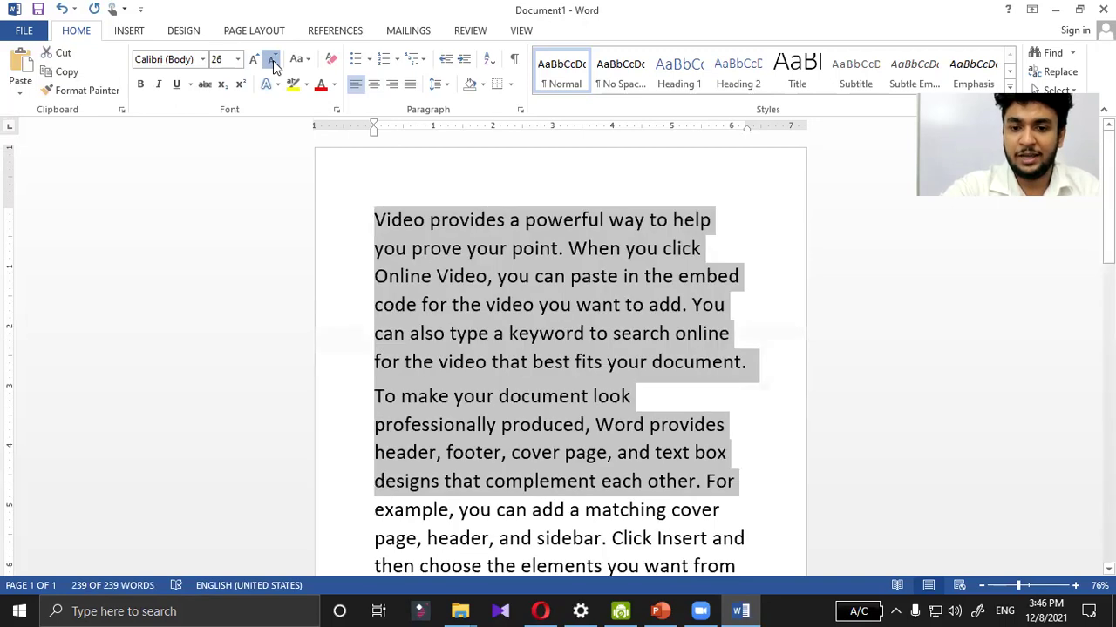
{"action": "left_click", "coordinate": [273, 61]}
{"action": "left_click", "coordinate": [273, 61]}
{"action": "left_click", "coordinate": [273, 61]}
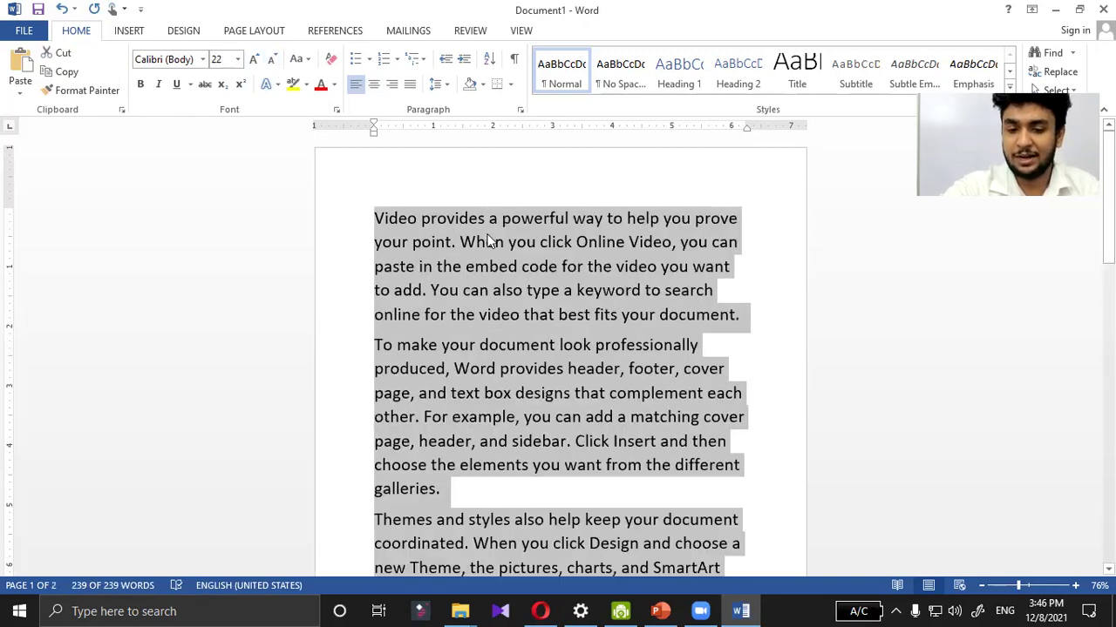
Step: Select the entire document and delete all its text, leaving 0 words
{"action": "left_click", "coordinate": [776, 290]}
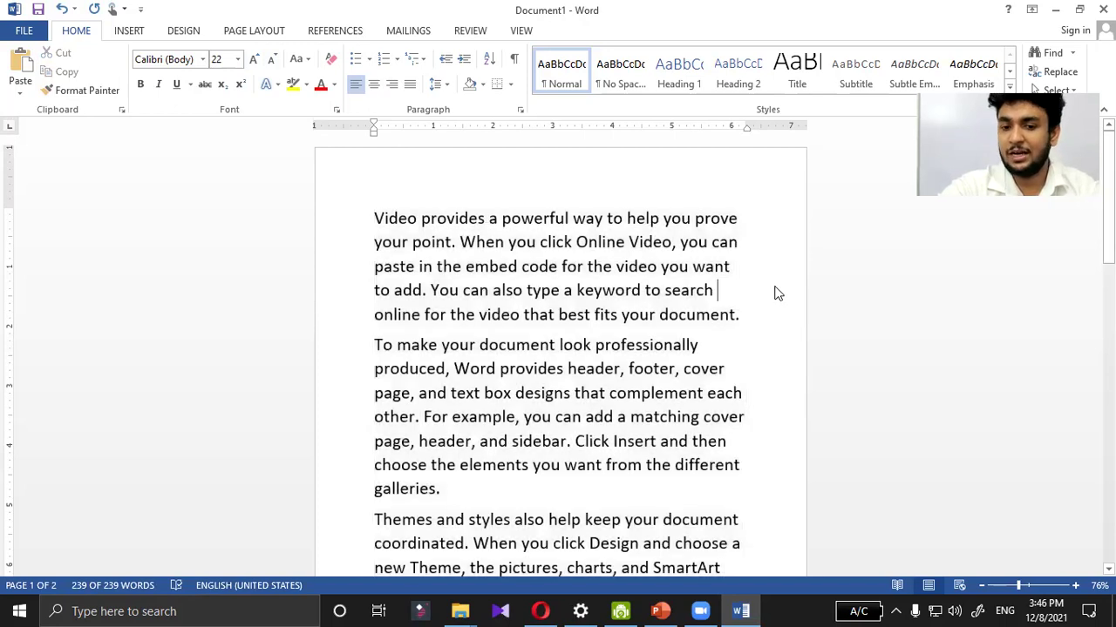
{"action": "scroll", "coordinate": [776, 288], "scroll_direction": "down", "scroll_amount": 2}
{"action": "scroll", "coordinate": [775, 288], "scroll_direction": "down", "scroll_amount": 6}
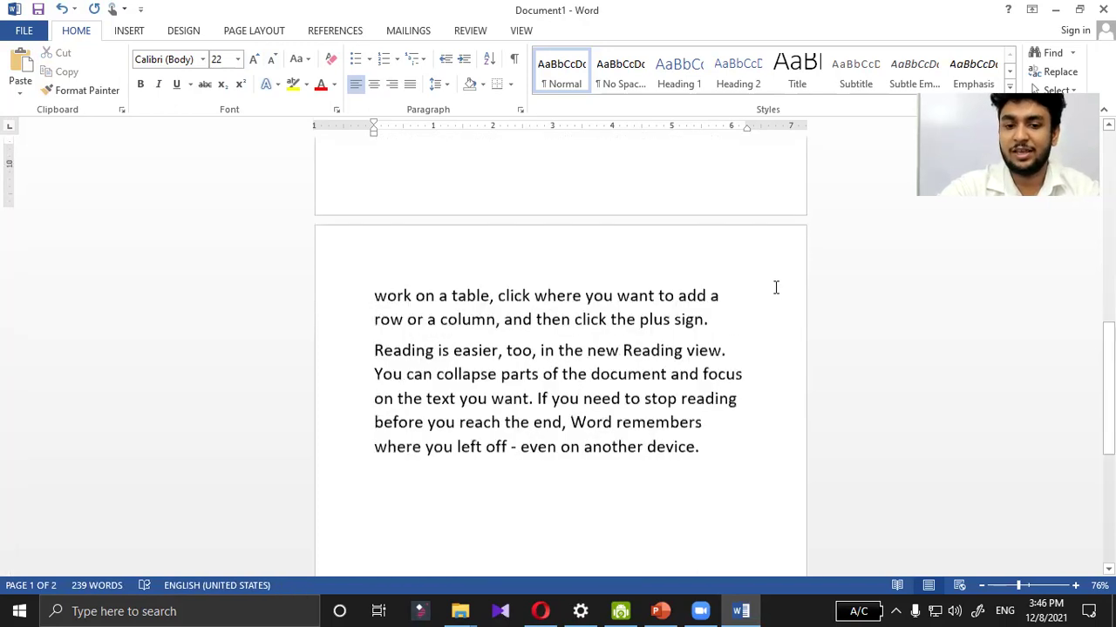
{"action": "scroll", "coordinate": [776, 290], "scroll_direction": "up", "scroll_amount": 3}
{"action": "scroll", "coordinate": [775, 290], "scroll_direction": "up", "scroll_amount": 5}
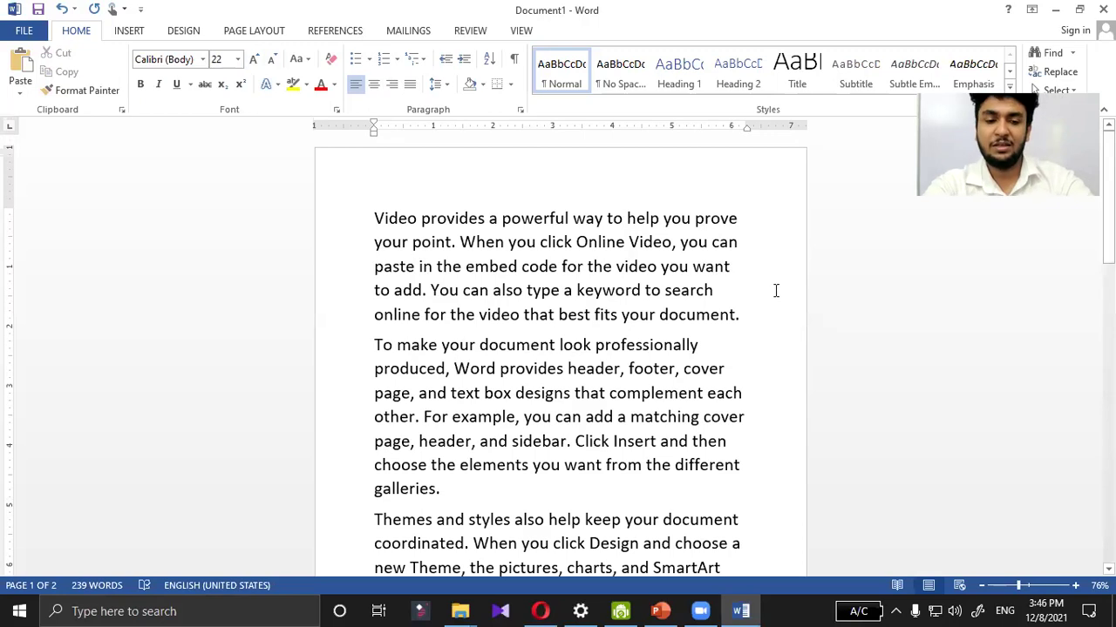
{"action": "left_click", "coordinate": [377, 218]}
{"action": "left_click", "coordinate": [599, 485], "text": "shift"}
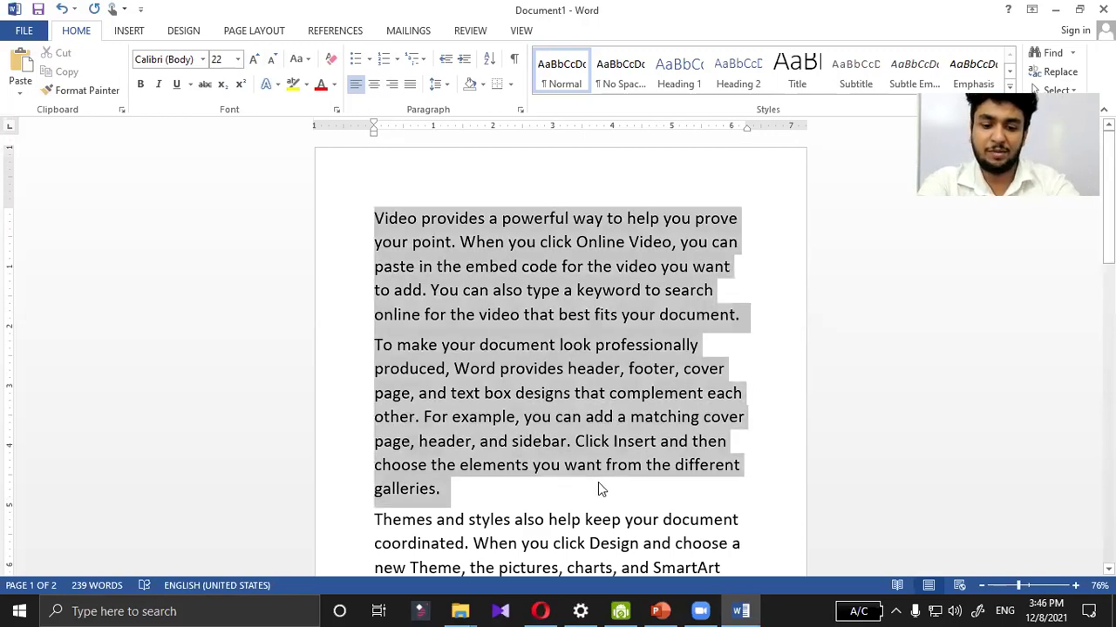
{"action": "key", "text": "ctrl+a"}
{"action": "key", "text": "BackSpace"}
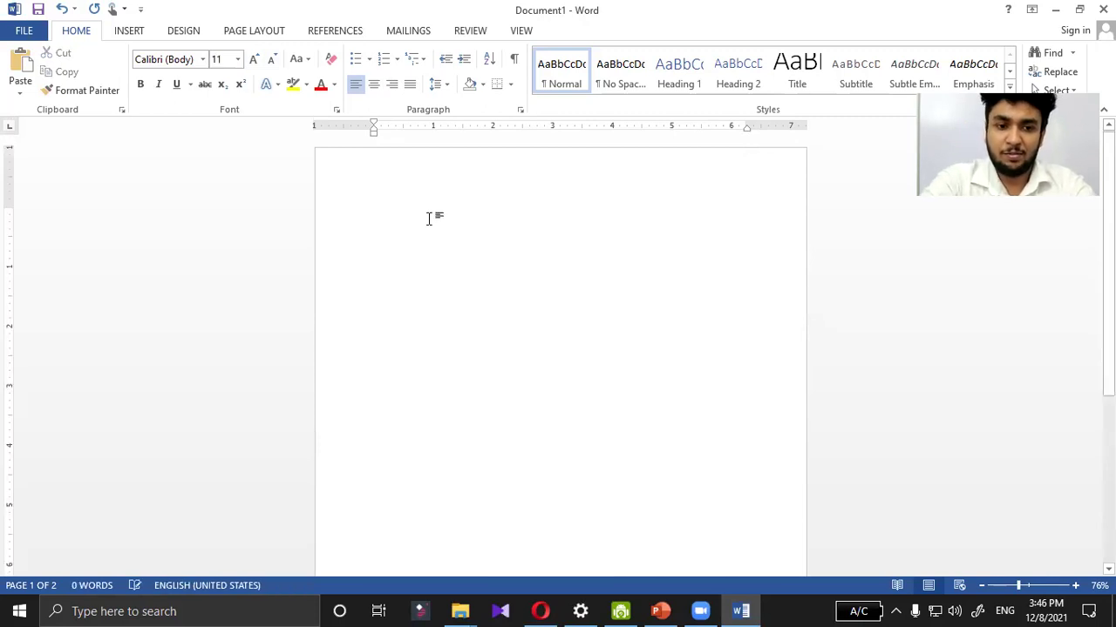
Step: At 20 pt, retype =rand() and expand it into two pages of 239-word sample text
{"action": "left_click", "coordinate": [254, 58]}
{"action": "left_click", "coordinate": [254, 58]}
{"action": "left_click", "coordinate": [254, 58]}
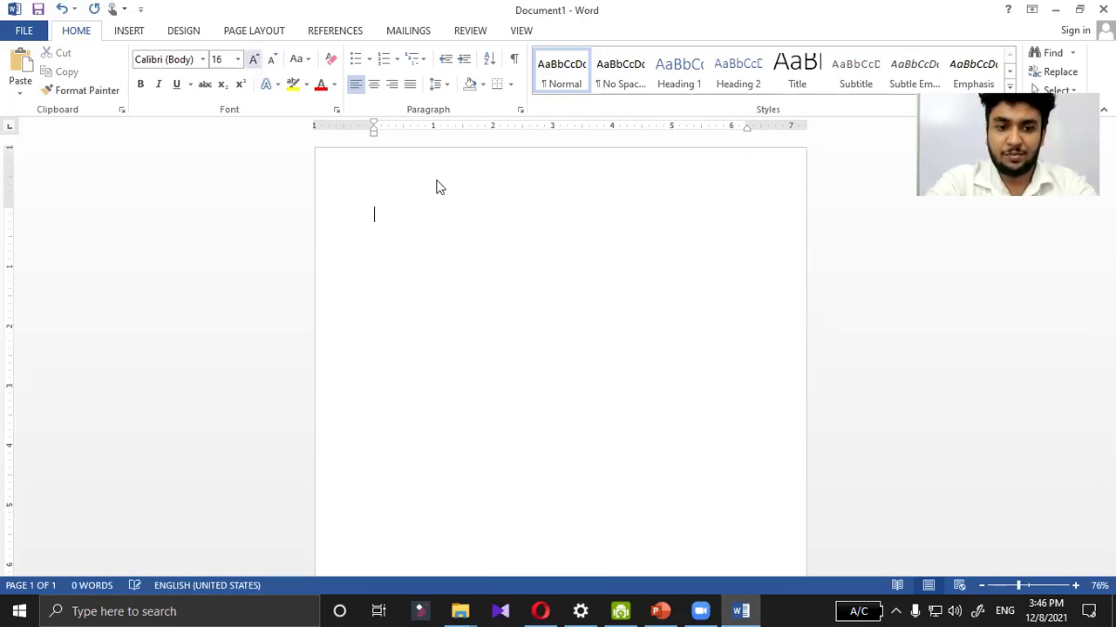
{"action": "key", "text": "ctrl+shift+period"}
{"action": "key", "text": "ctrl+shift+period"}
{"action": "type", "text": "=rand9"}
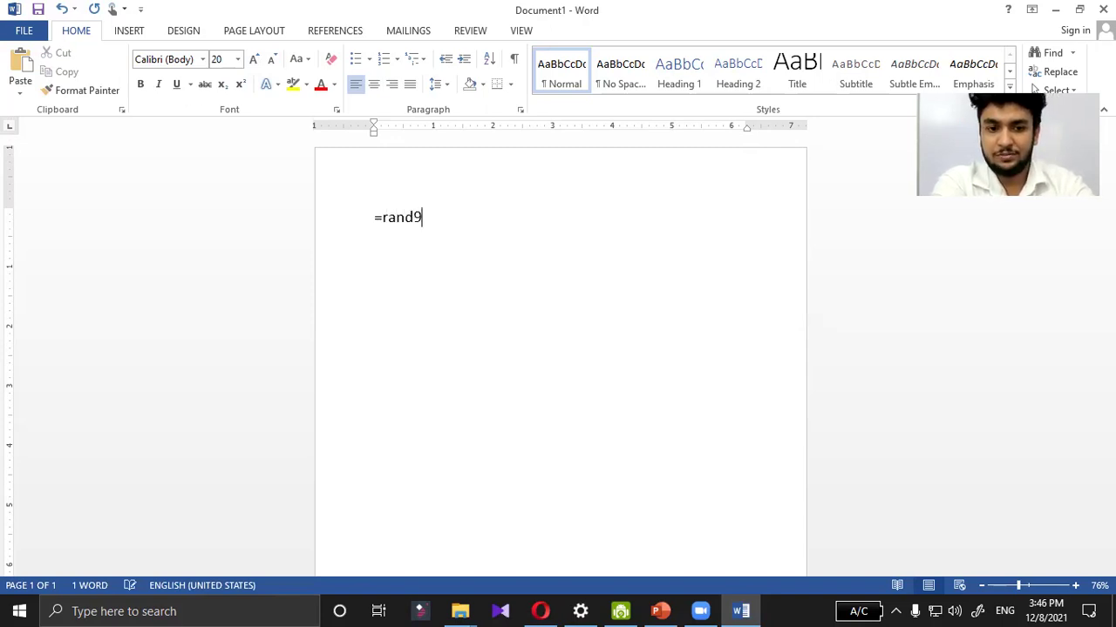
{"action": "key", "text": "BackSpace"}
{"action": "type", "text": "()"}
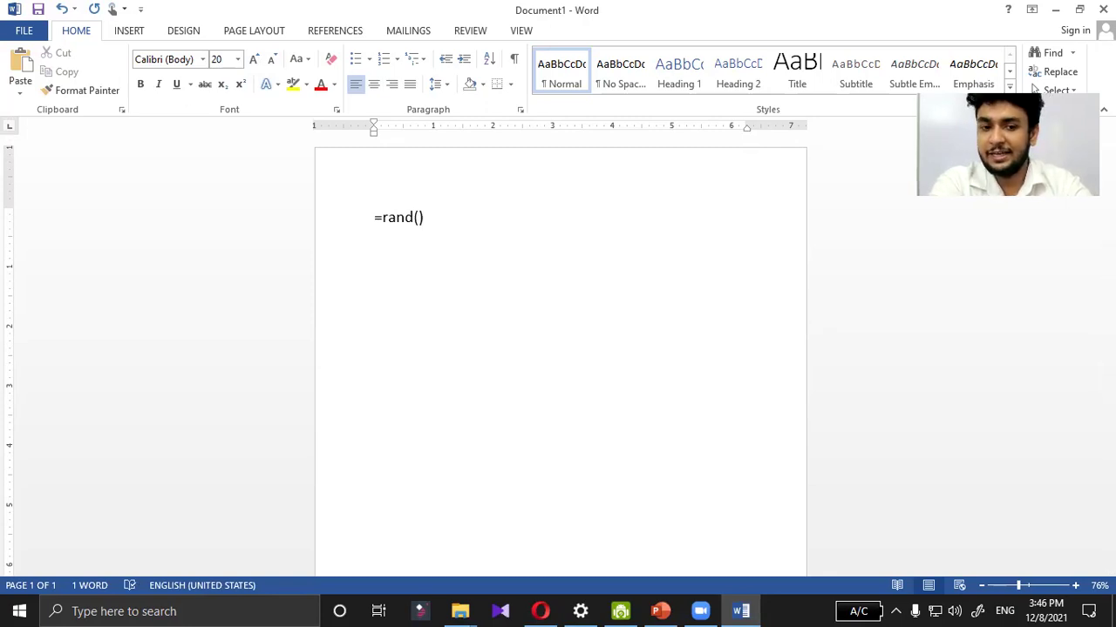
{"action": "key", "text": "Return"}
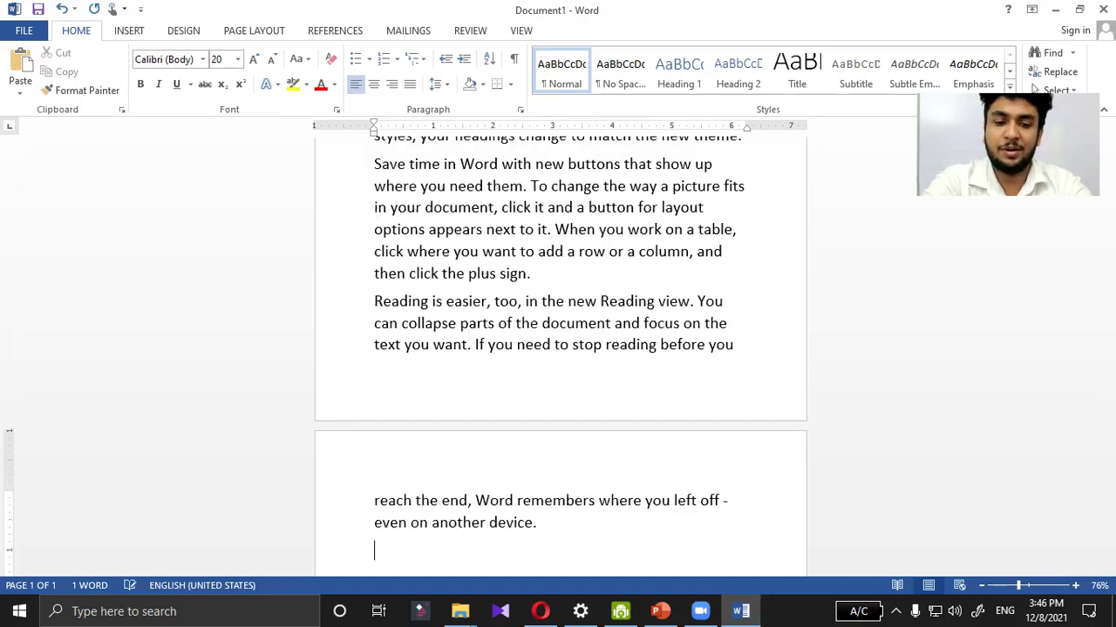
{"action": "scroll", "coordinate": [583, 165], "scroll_direction": "up", "scroll_amount": 4}
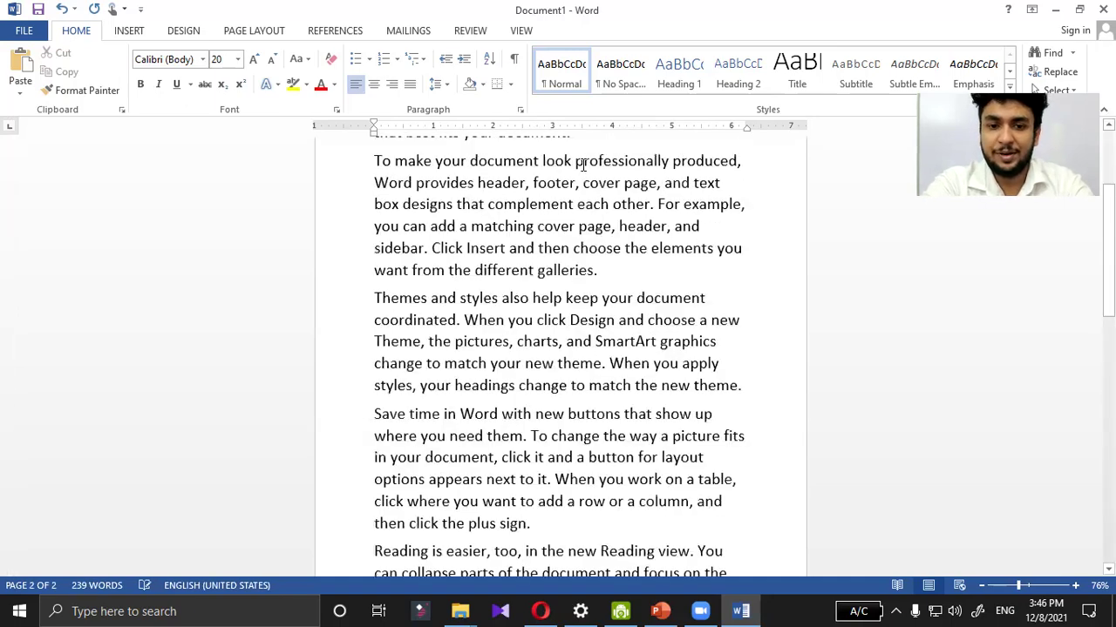
{"action": "scroll", "coordinate": [583, 165], "scroll_direction": "up", "scroll_amount": 1}
{"action": "scroll", "coordinate": [583, 164], "scroll_direction": "up", "scroll_amount": 2}
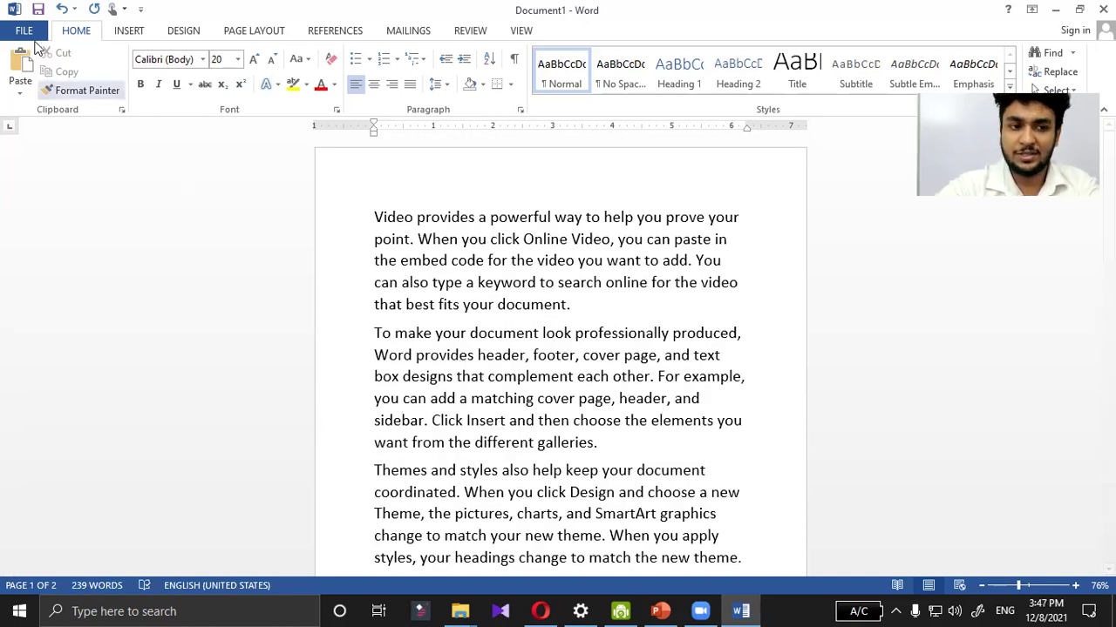
Step: Open Save As from the File menu with the Desktop as the location
{"action": "left_click", "coordinate": [22, 31]}
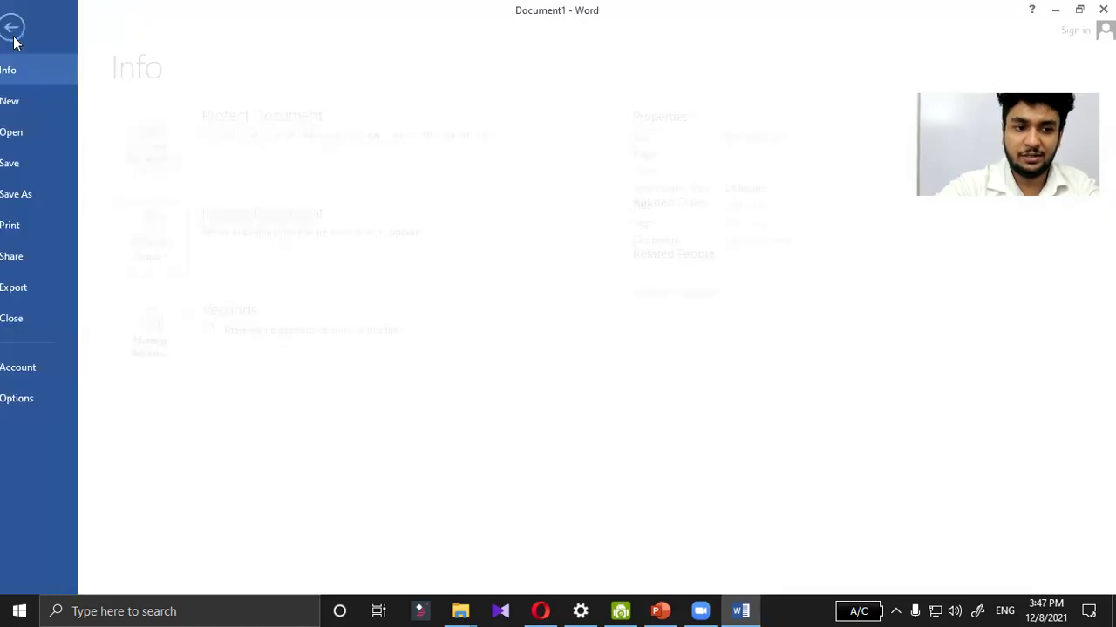
{"action": "left_click", "coordinate": [39, 199]}
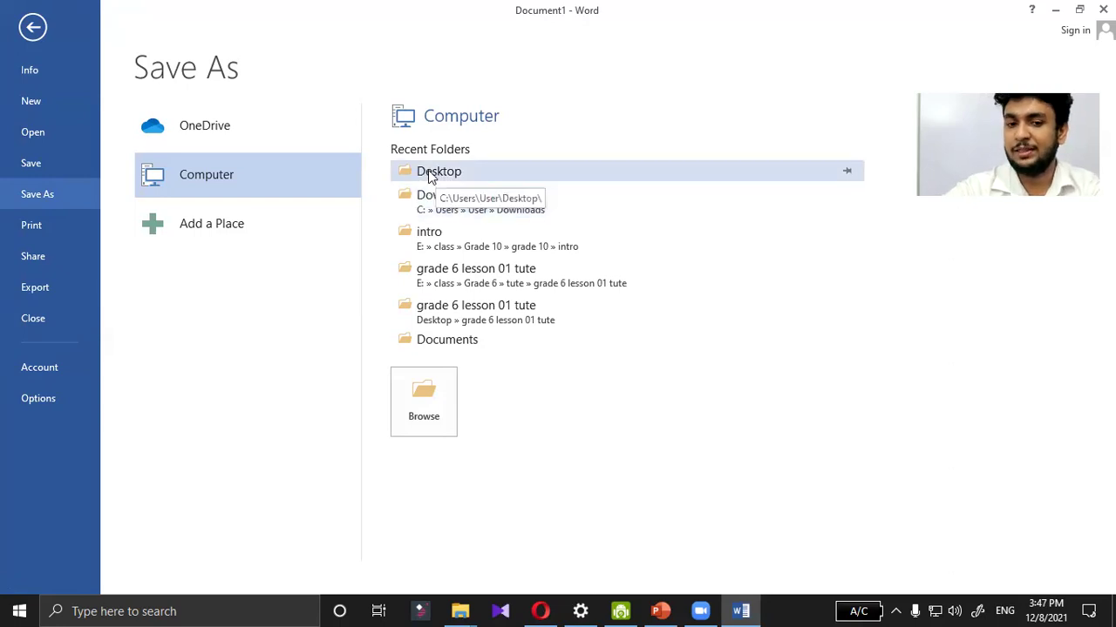
{"action": "left_click", "coordinate": [428, 170]}
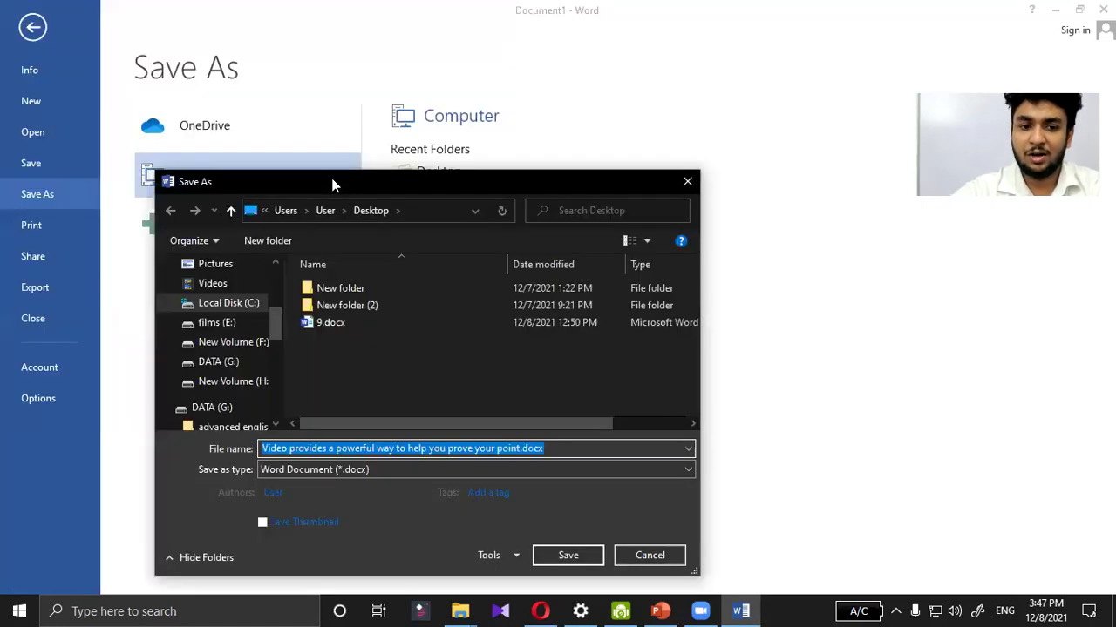
Step: Replace the suggested file name with 'yahas lekanaya'
{"action": "left_click_drag", "start_coordinate": [488, 96], "coordinate": [360, 93]}
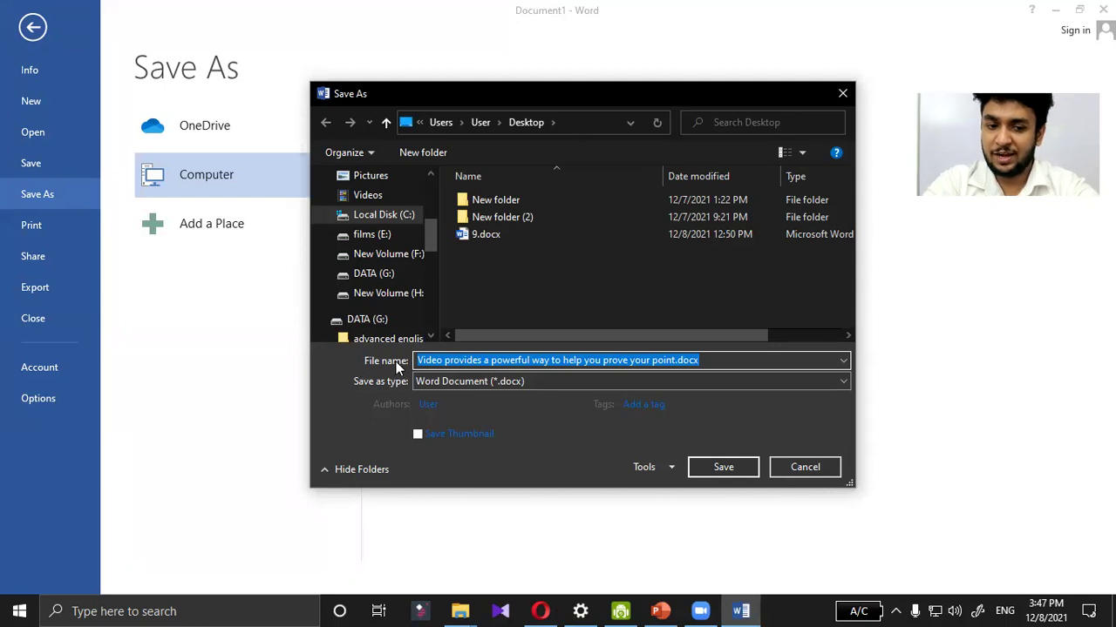
{"action": "left_click", "coordinate": [712, 361]}
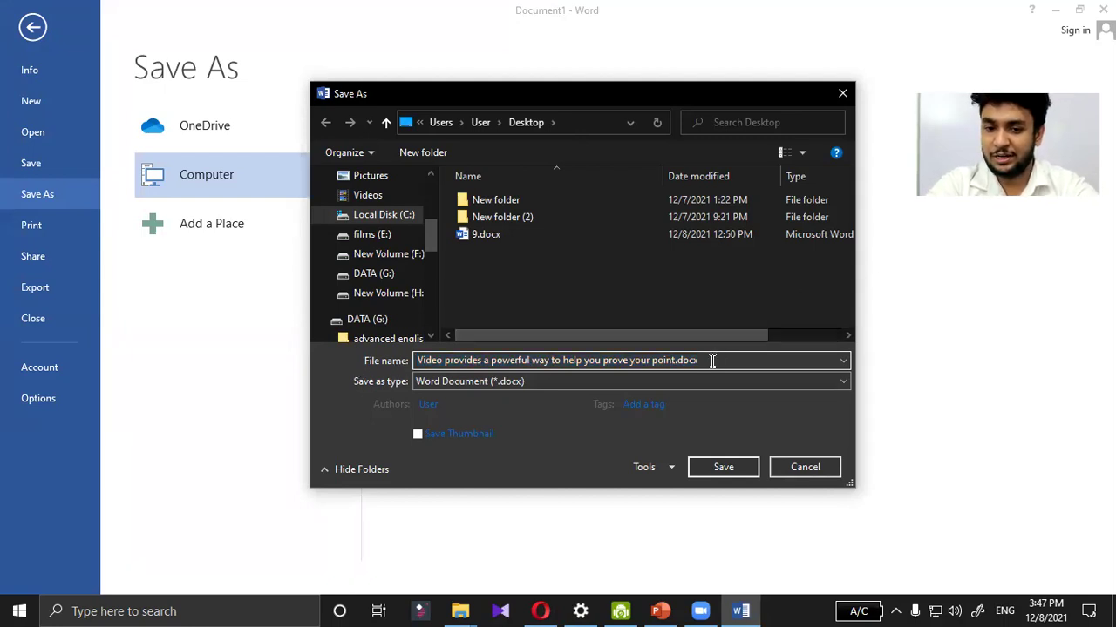
{"action": "left_click_drag", "start_coordinate": [712, 361], "coordinate": [503, 360]}
{"action": "key", "text": "ctrl+shift+Left"}
{"action": "key", "text": "ctrl+shift+Left"}
{"action": "key", "text": "ctrl+shift+Left"}
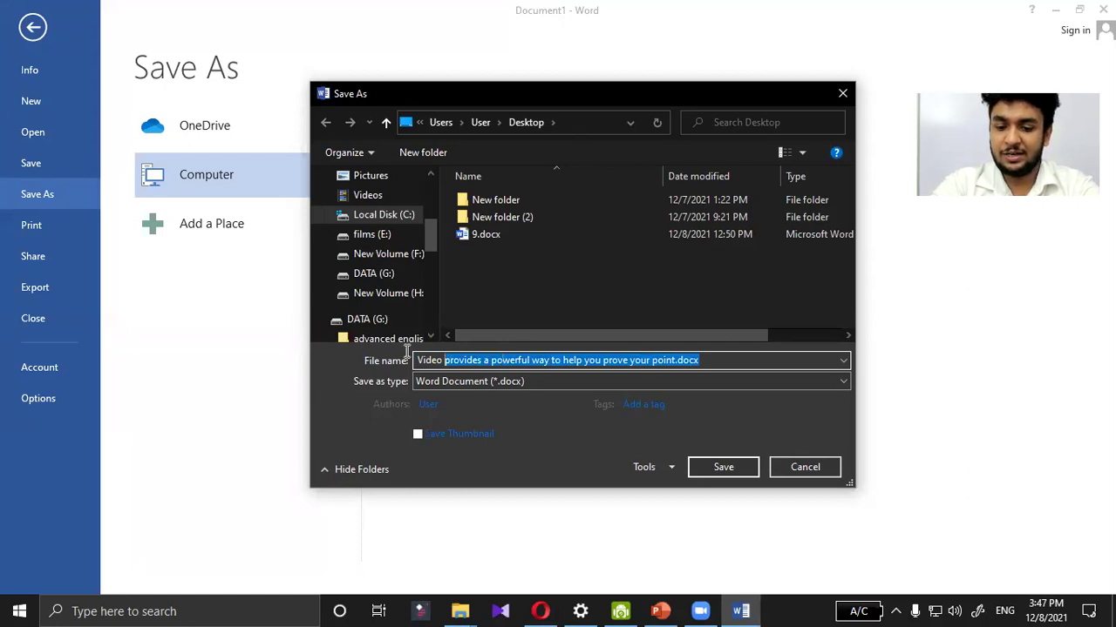
{"action": "key", "text": "ctrl+shift+Left"}
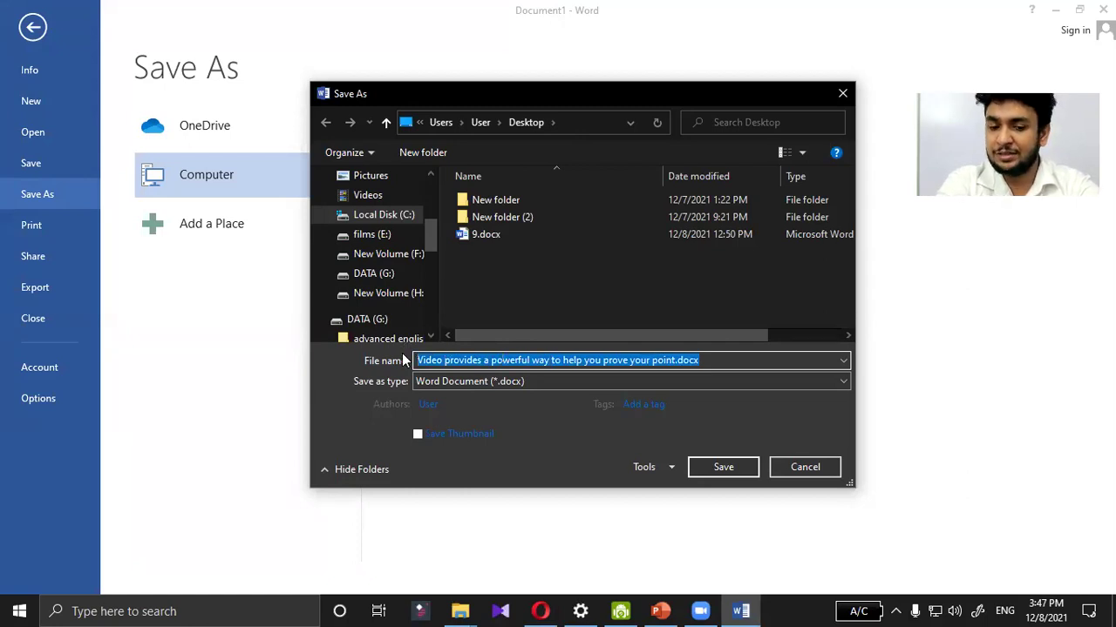
{"action": "key", "text": "BackSpace"}
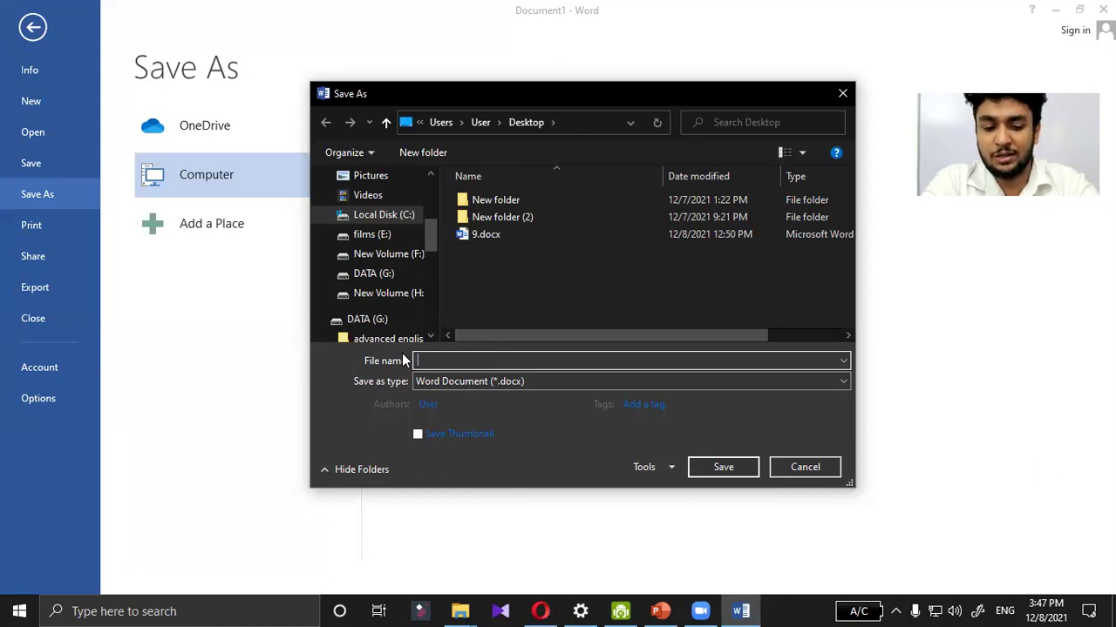
{"action": "type", "text": "yas"}
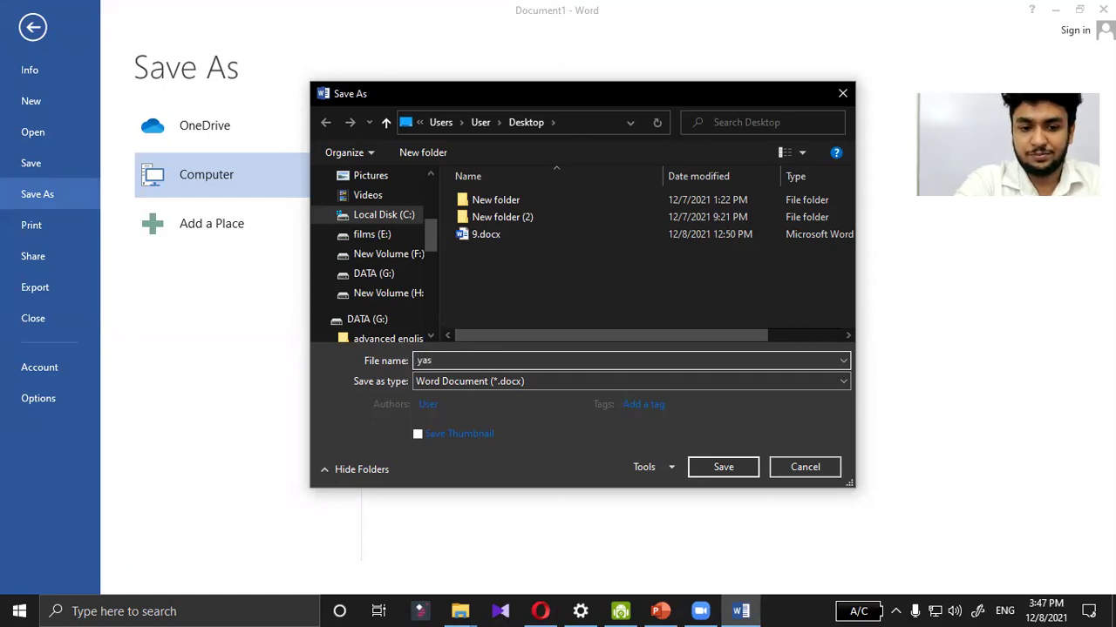
{"action": "key", "text": "BackSpace"}
{"action": "type", "text": "has"}
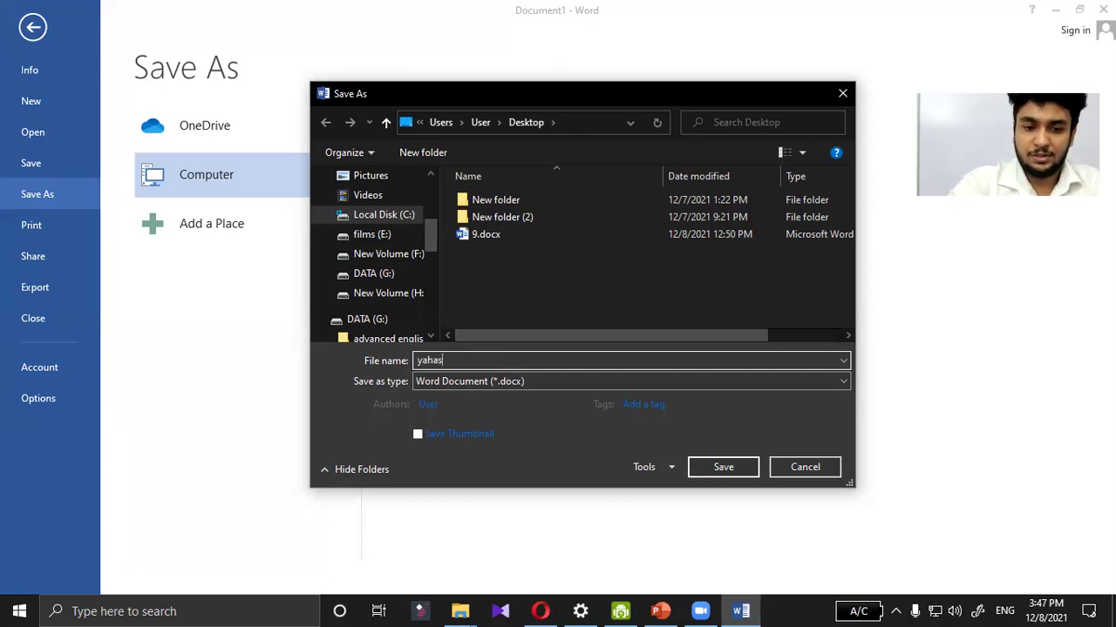
{"action": "type", "text": " lek"}
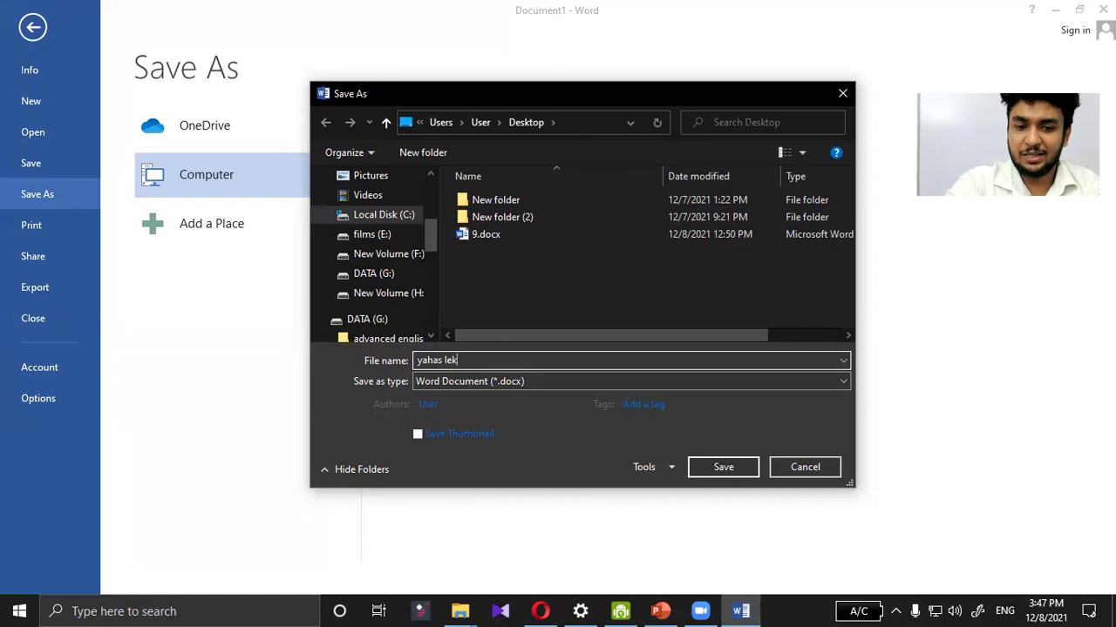
{"action": "type", "text": "ana"}
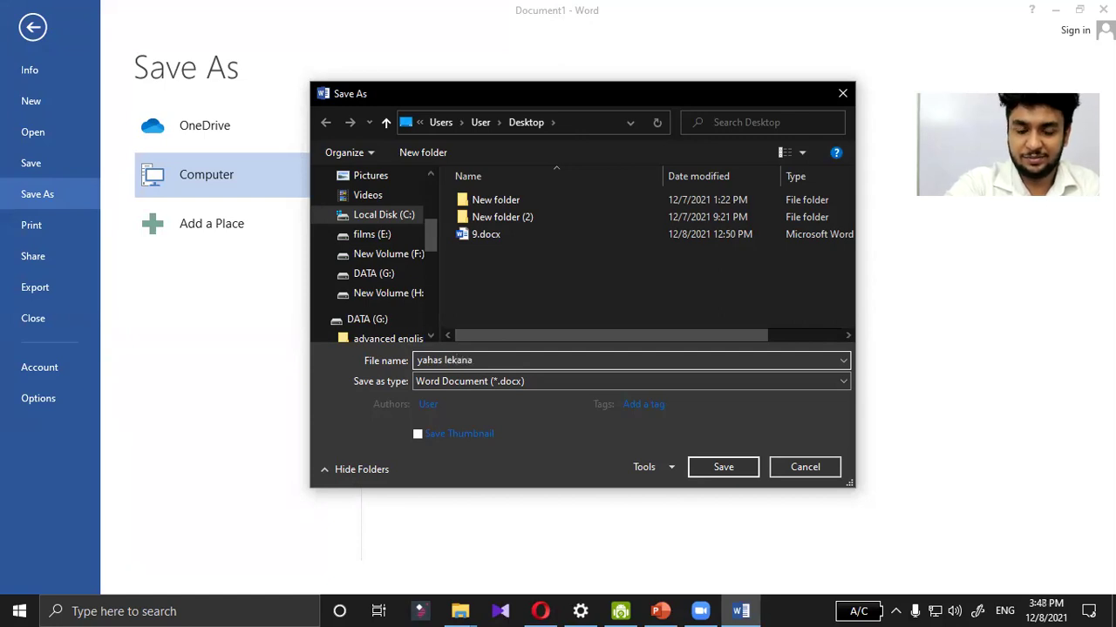
{"action": "type", "text": "ya"}
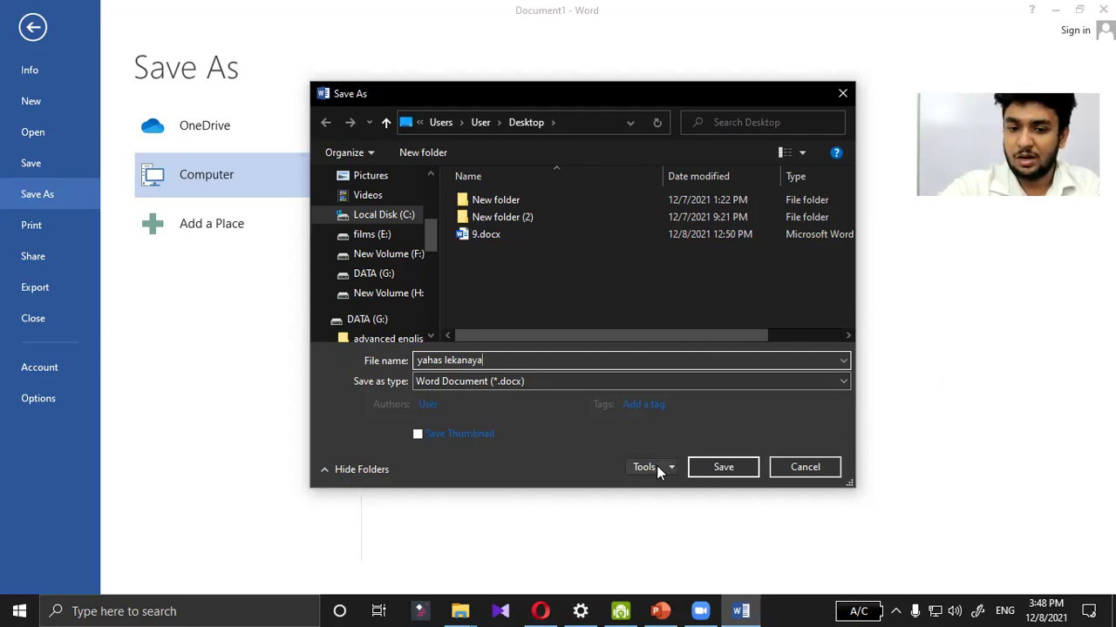
Step: Open General Options from the Tools list and enter the document's passwords
{"action": "left_click", "coordinate": [659, 470]}
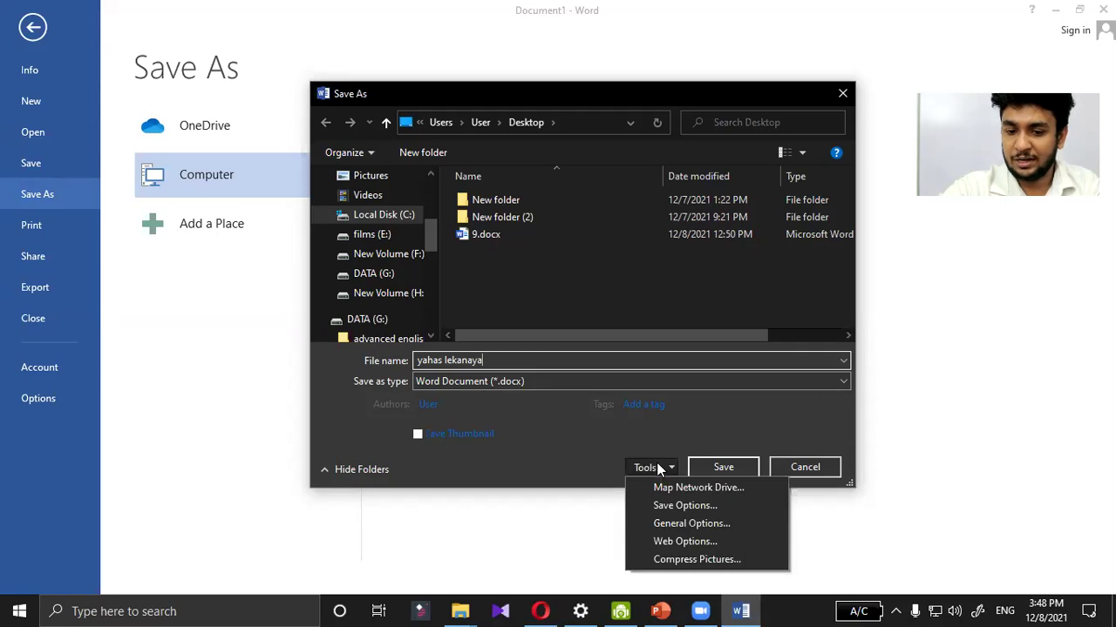
{"action": "left_click", "coordinate": [674, 521]}
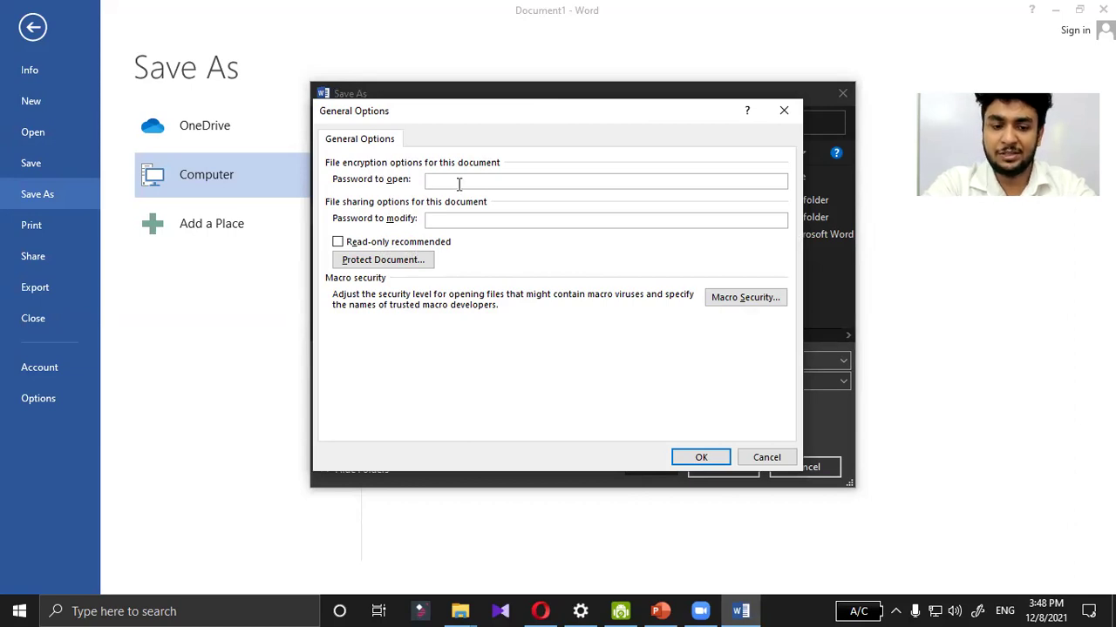
{"action": "type", "text": "12"}
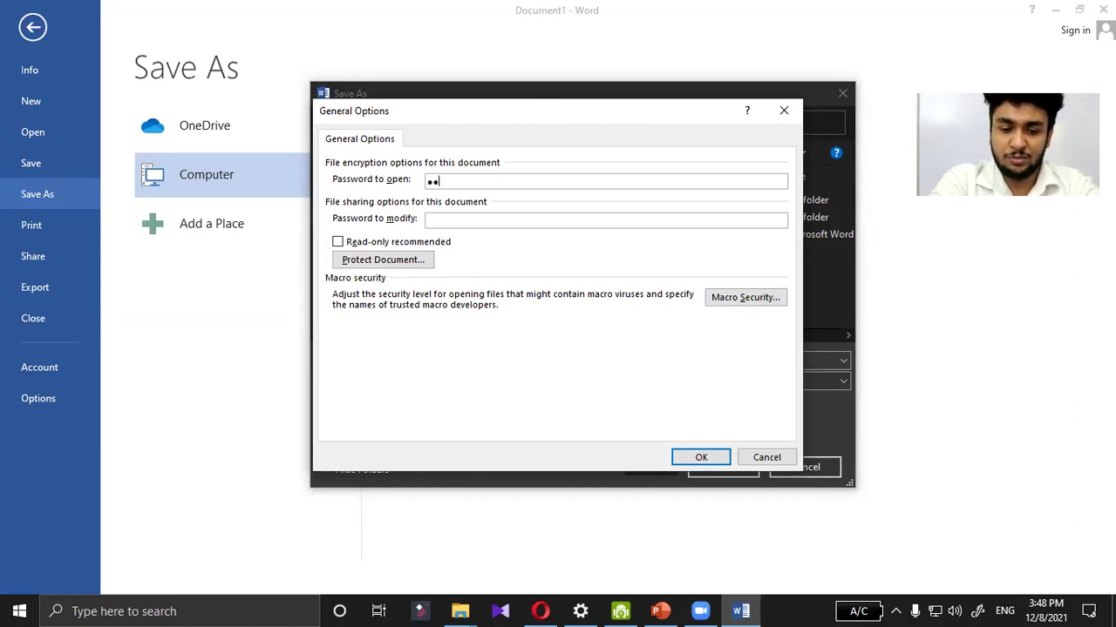
{"action": "key", "text": "BackSpace"}
{"action": "key", "text": "BackSpace"}
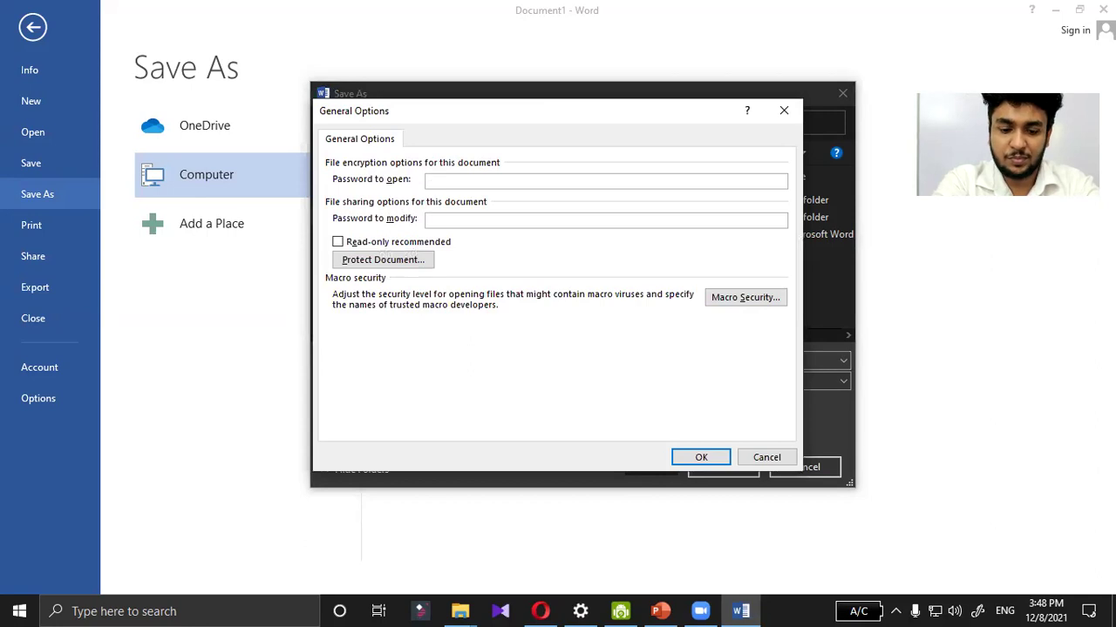
{"action": "type", "text": "12345"}
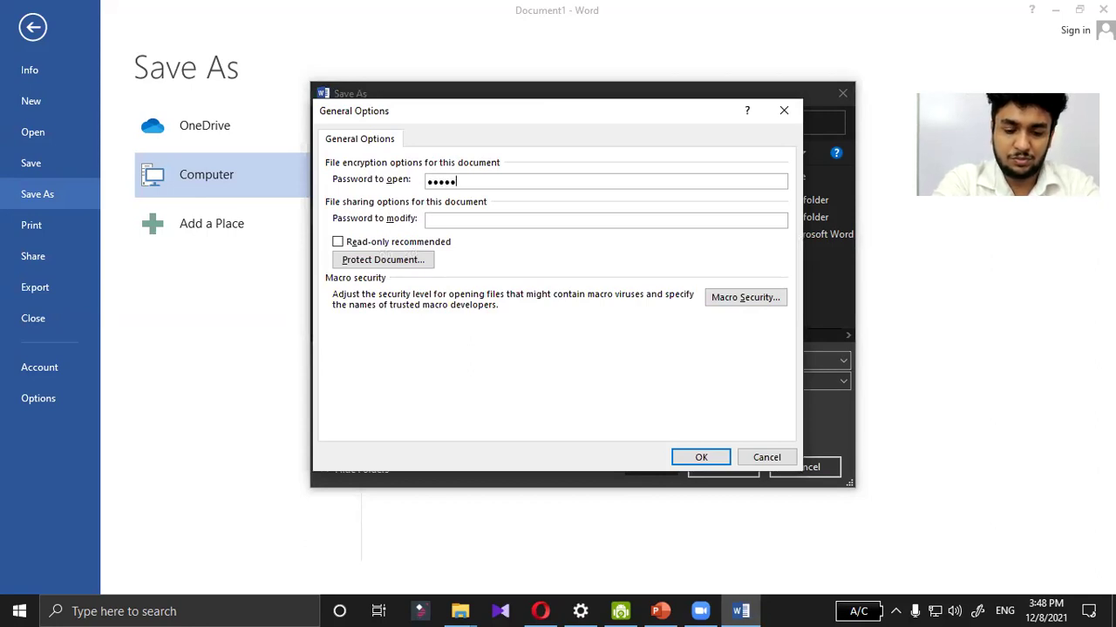
{"action": "type", "text": "67"}
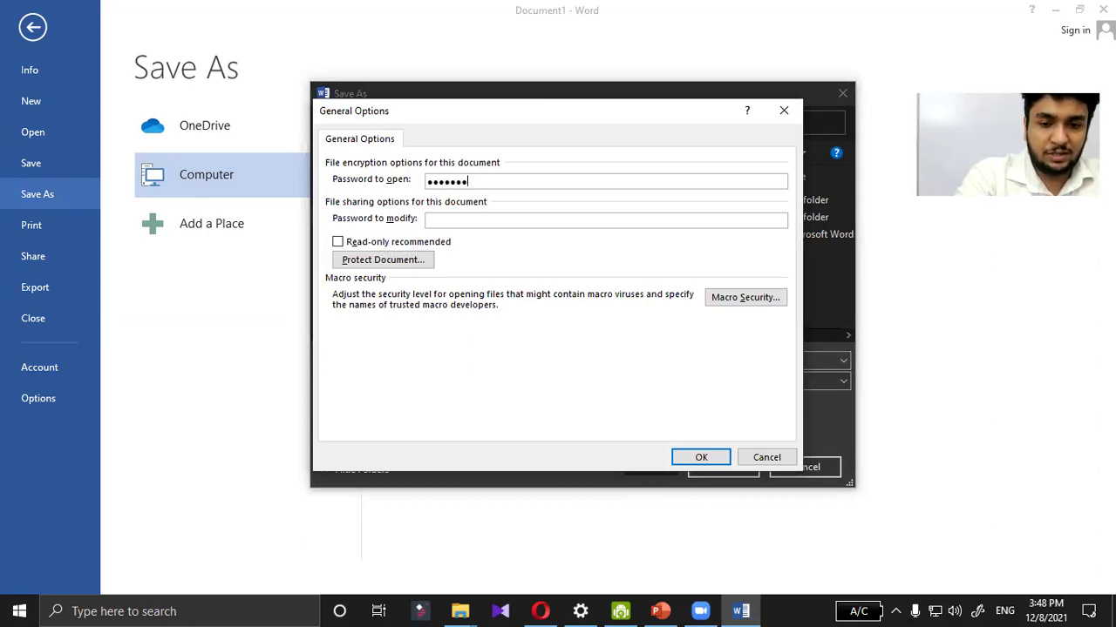
{"action": "type", "text": "89"}
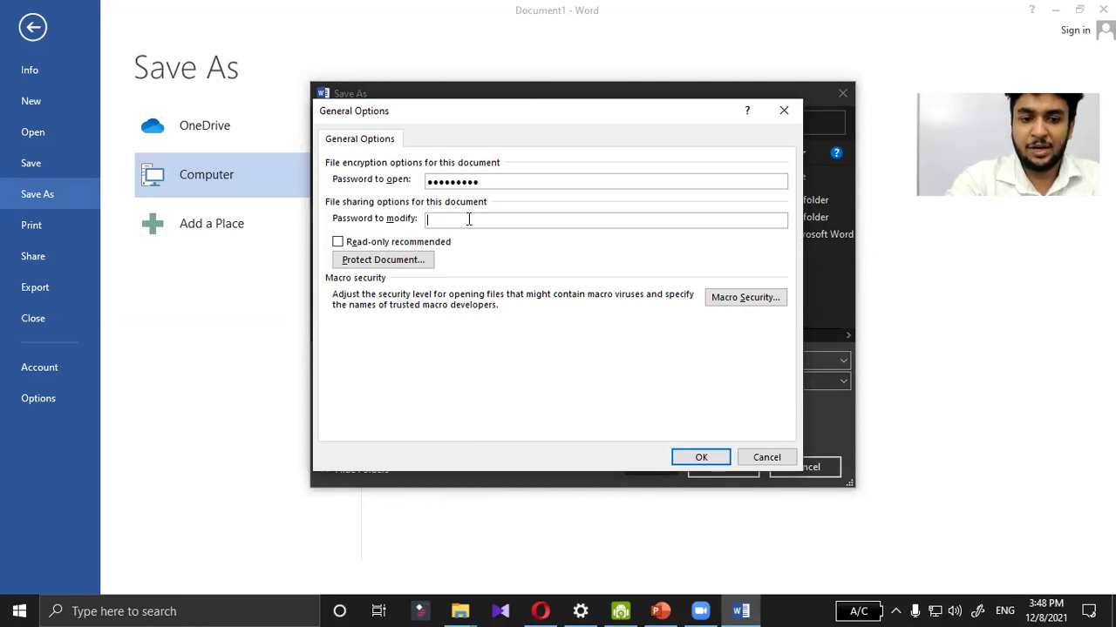
{"action": "type", "text": "1234"}
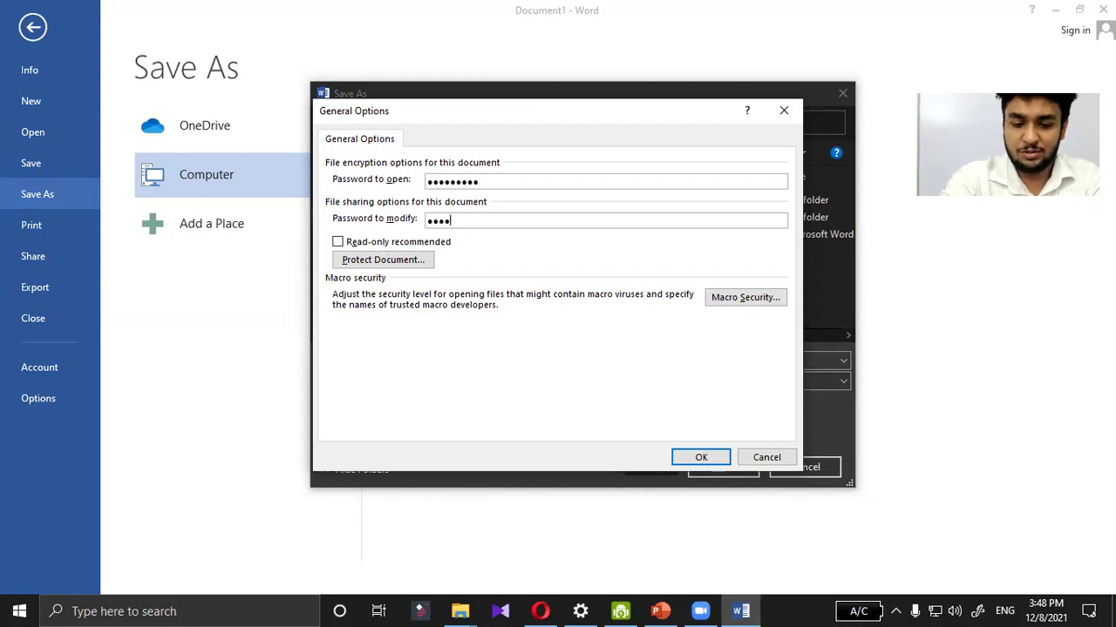
{"action": "type", "text": "56789"}
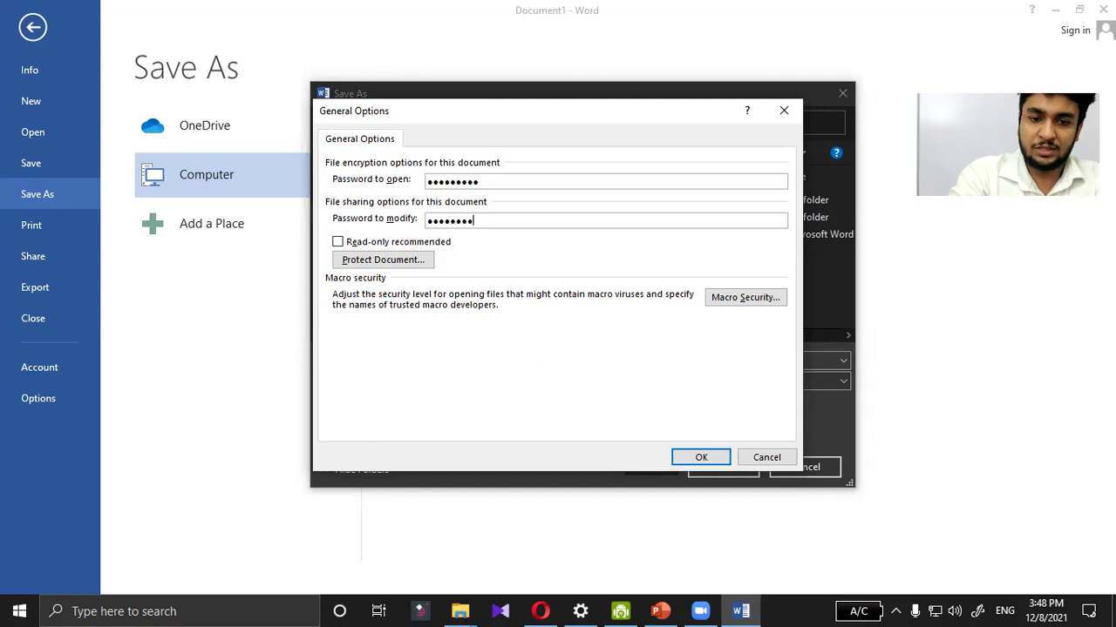
Step: Confirm the password to open and the password to modify by re-entering both
{"action": "left_click", "coordinate": [722, 460]}
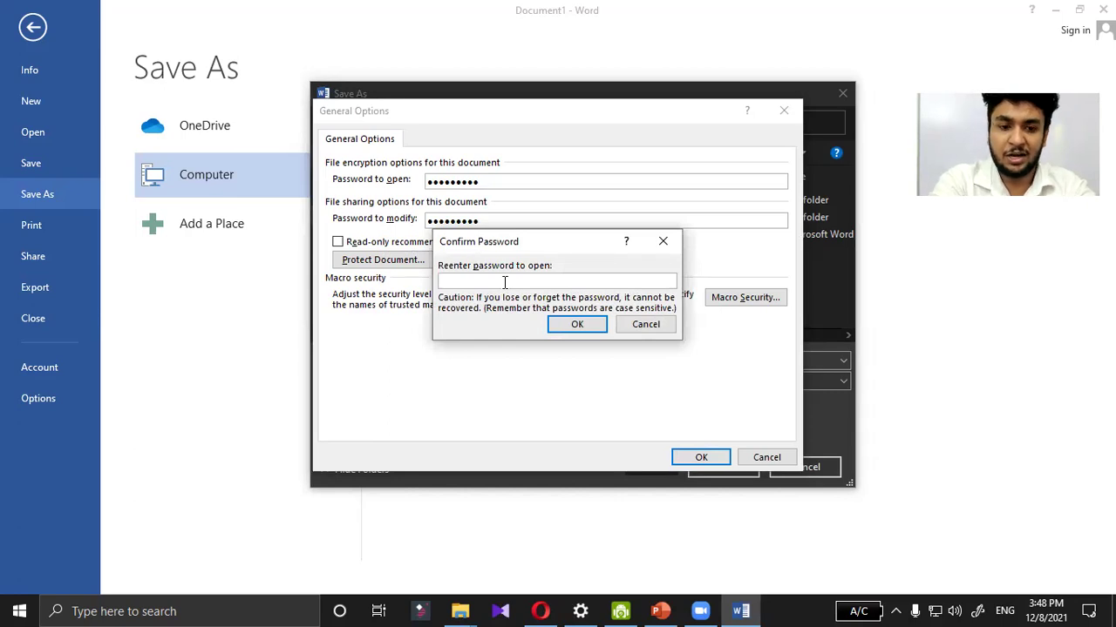
{"action": "type", "text": "1234"}
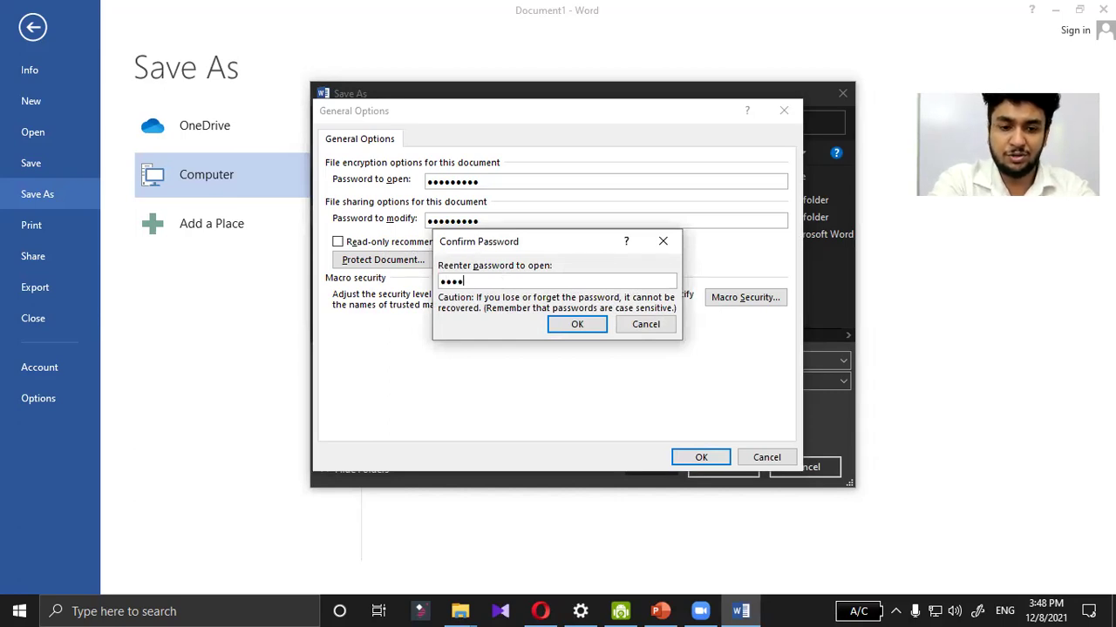
{"action": "type", "text": "56789"}
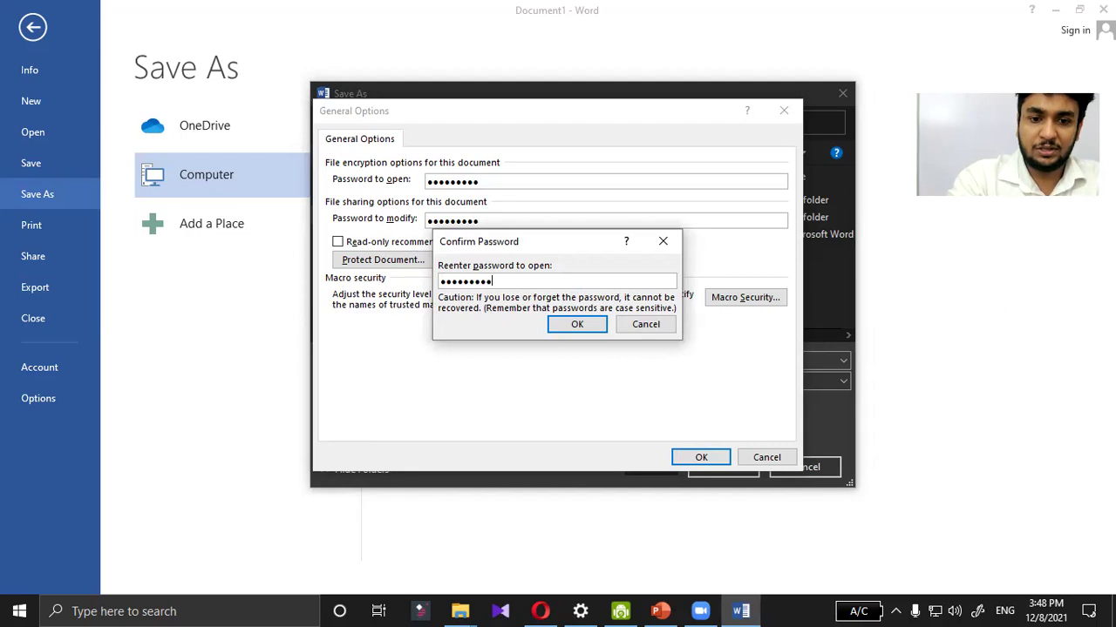
{"action": "left_click", "coordinate": [562, 333]}
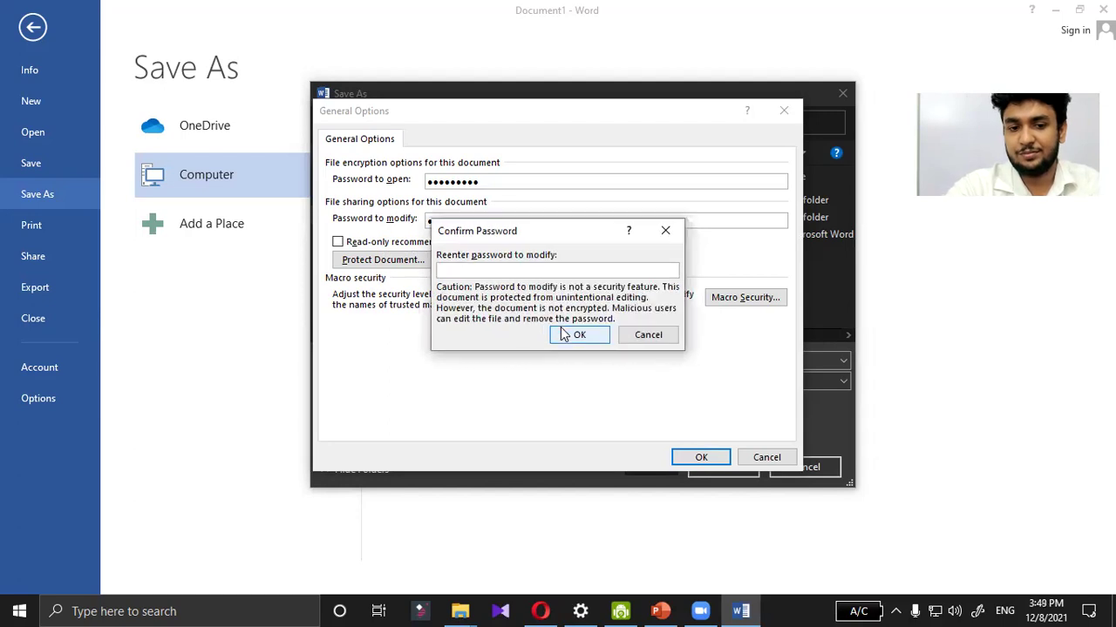
{"action": "type", "text": "123"}
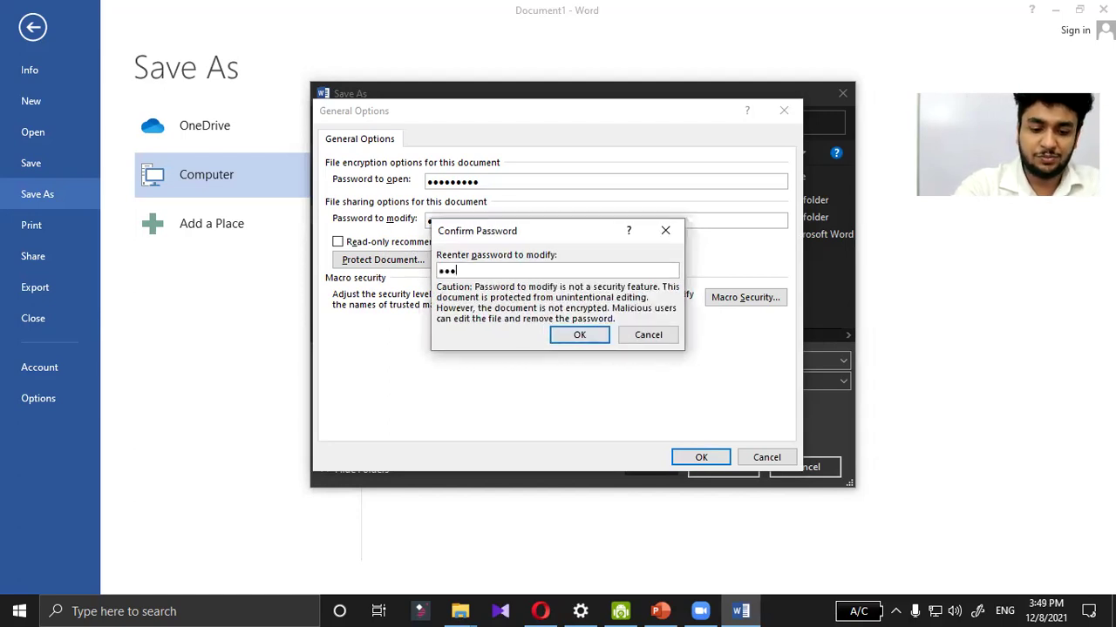
{"action": "type", "text": "45678"}
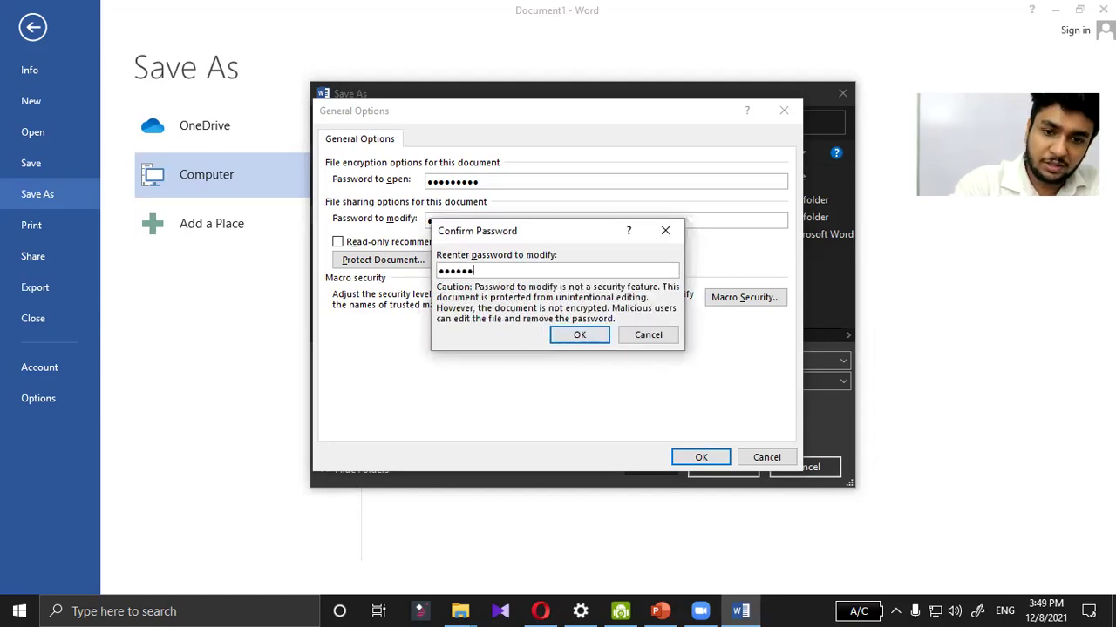
{"action": "key", "text": "Return"}
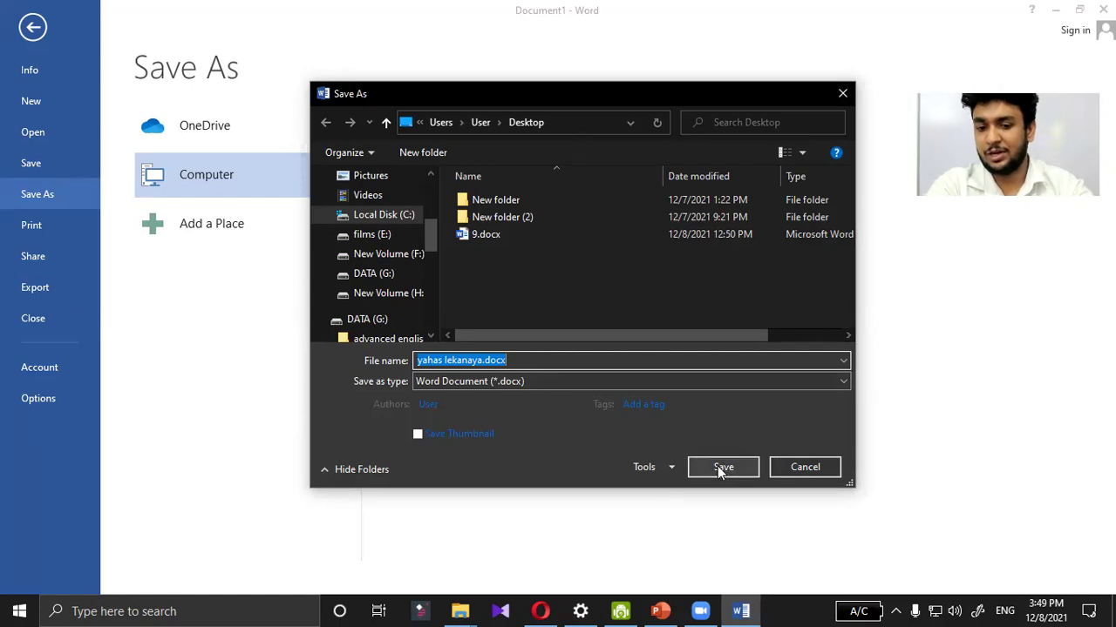
Step: Save the protected document as yahas lekanaya.docx on the Desktop and close Word
{"action": "left_click", "coordinate": [720, 467]}
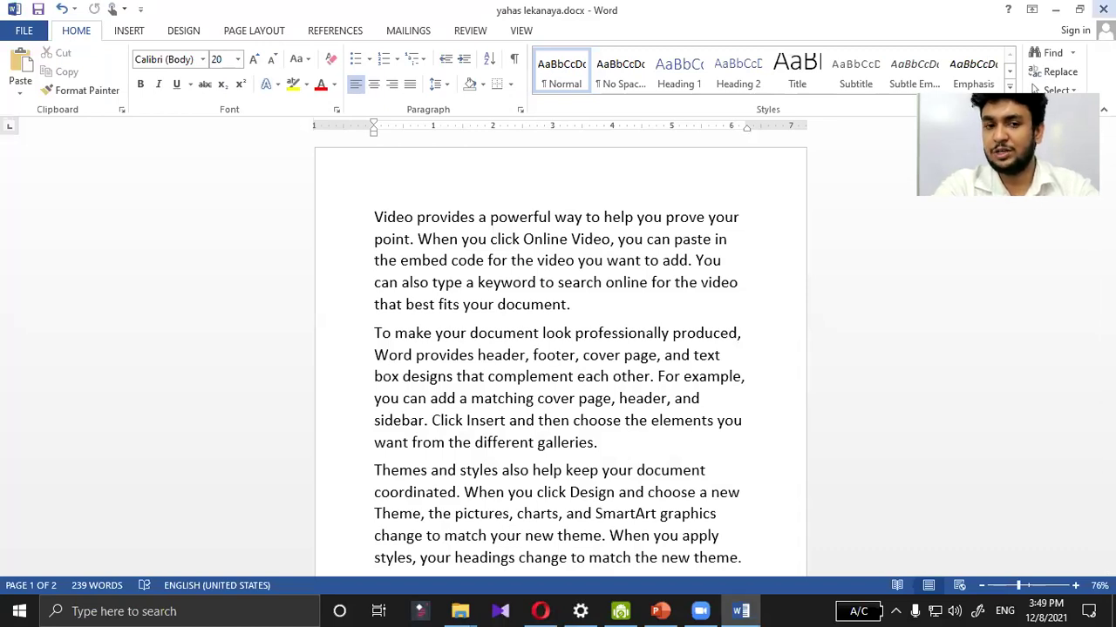
{"action": "left_click", "coordinate": [1103, 9]}
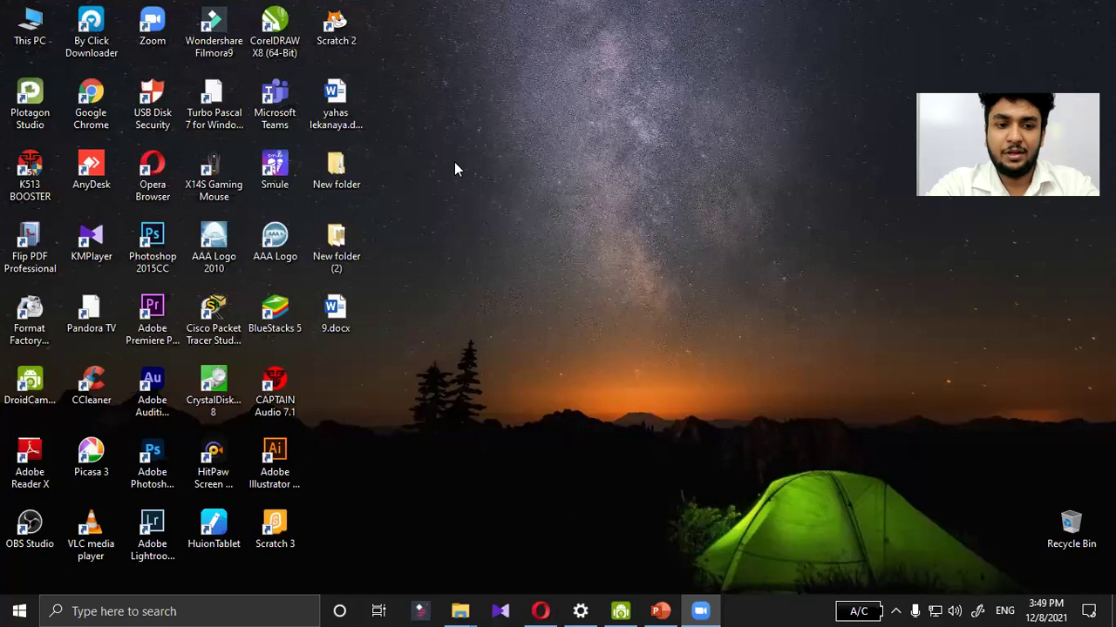
Step: Move the yahas lekanaya.docx icon to mid-desktop and open it in Word
{"action": "left_click_drag", "start_coordinate": [338, 109], "coordinate": [529, 193]}
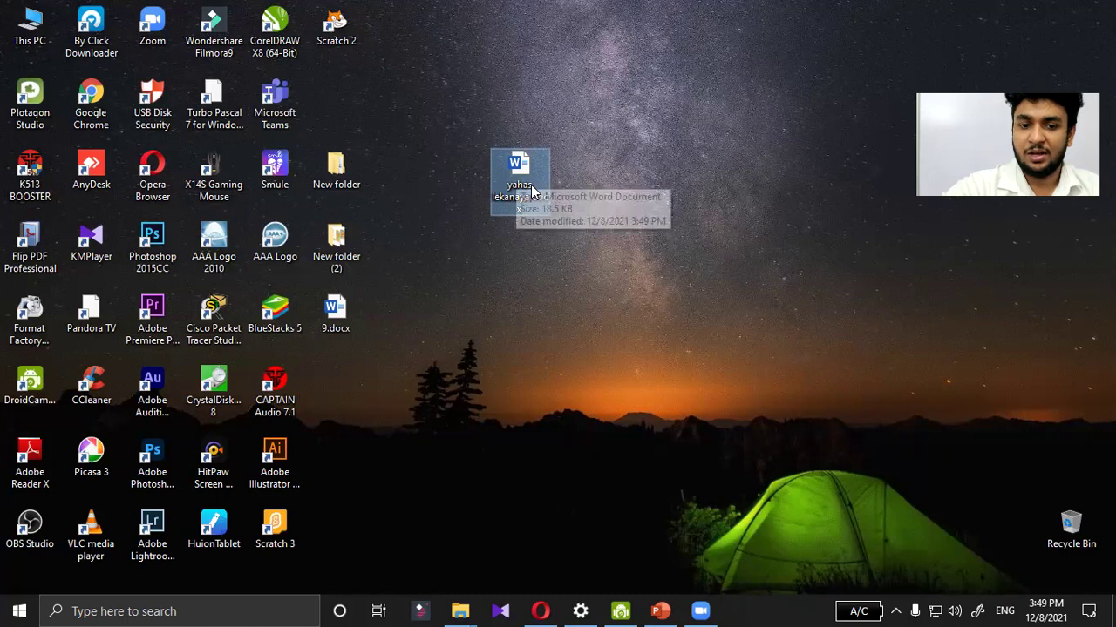
{"action": "double_click", "coordinate": [520, 174]}
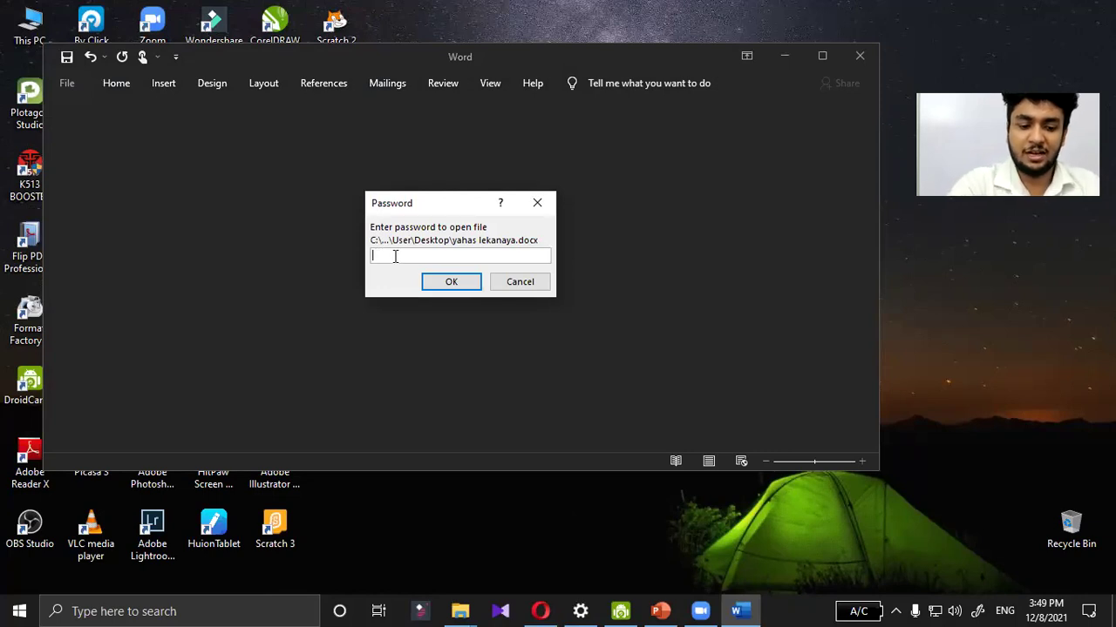
Step: Enter the password to open, then submit the password to modify
{"action": "type", "text": "123"}
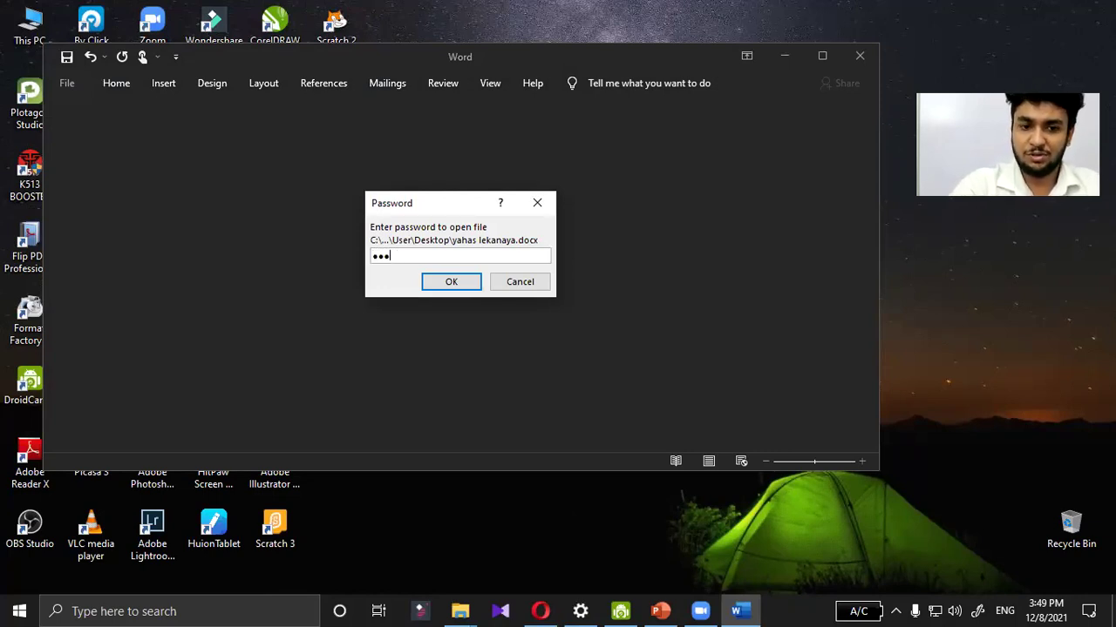
{"action": "type", "text": "456789"}
{"action": "left_click", "coordinate": [442, 281]}
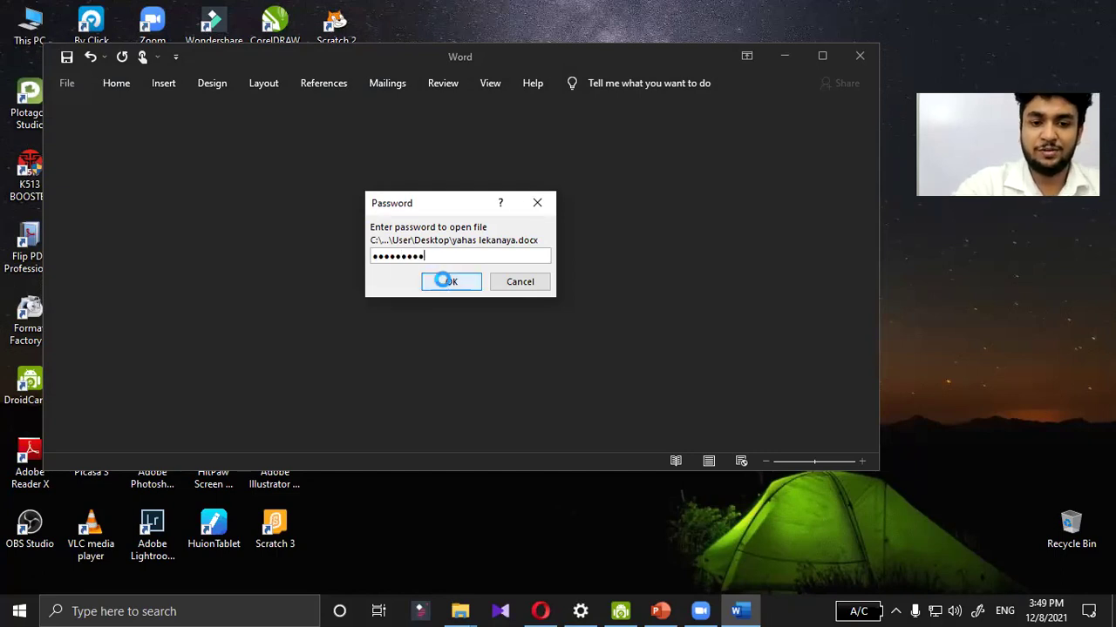
{"action": "type", "text": "123456789"}
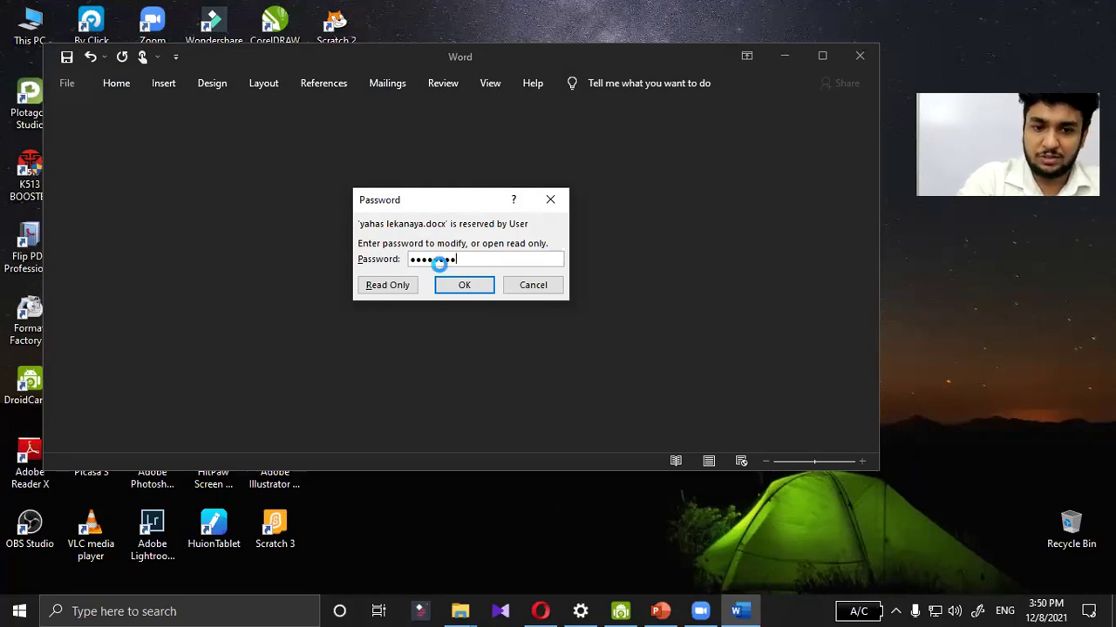
{"action": "key", "text": "Return"}
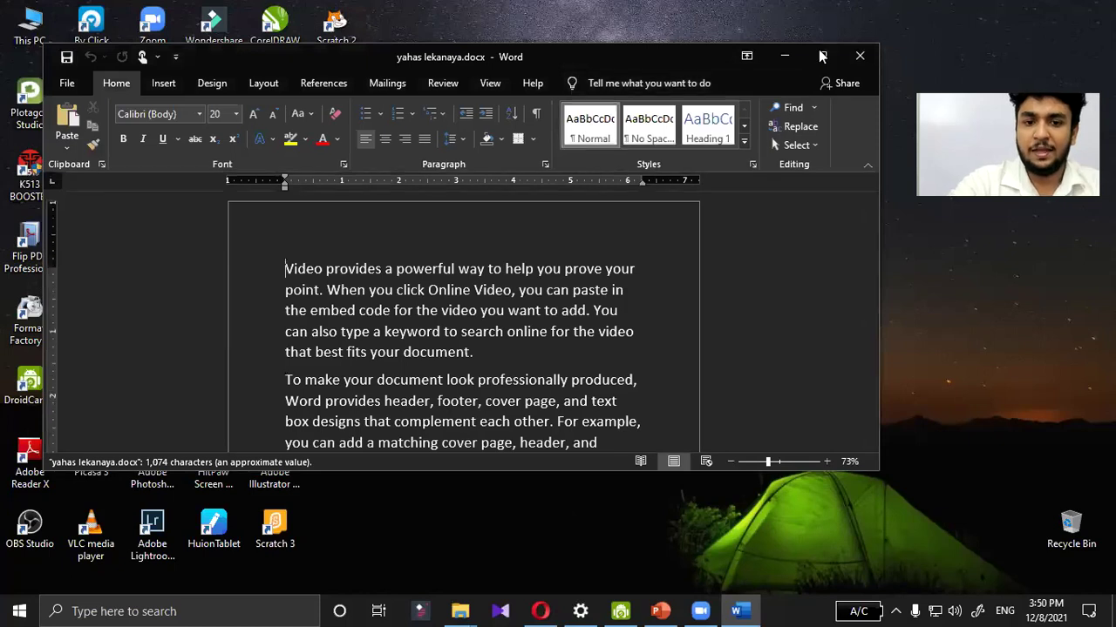
Step: Maximize the Word window so both pages of yahas lekanaya.docx show side by side
{"action": "left_click", "coordinate": [820, 55]}
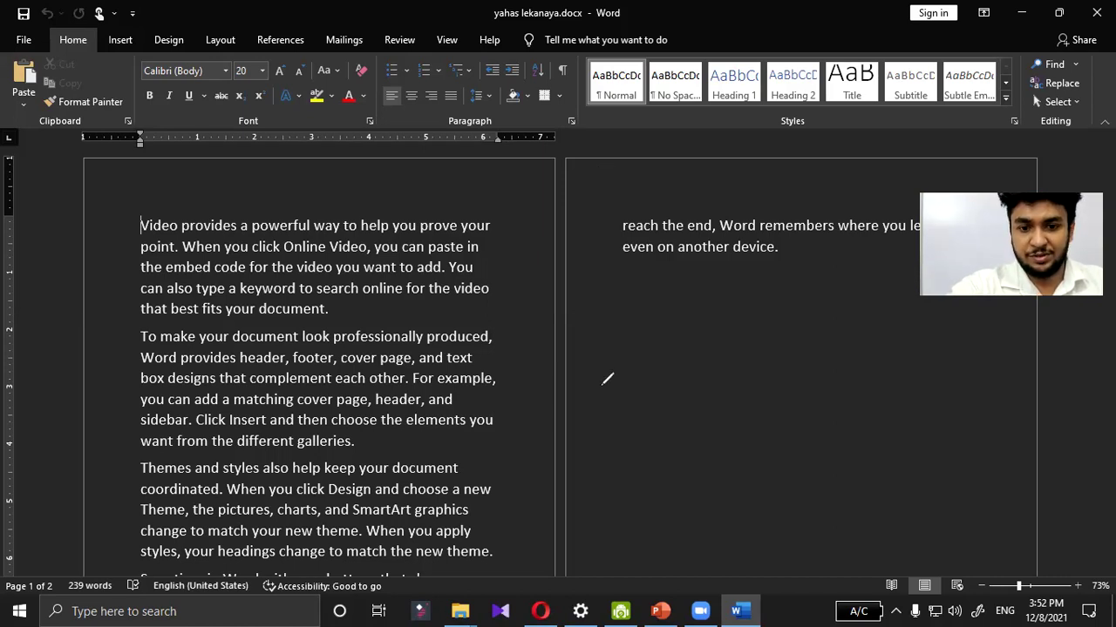
Step: Handwrite 'MS word' in blue ink below the text on the second page
{"action": "left_click_drag", "start_coordinate": [599, 384], "coordinate": [684, 364]}
{"action": "left_click_drag", "start_coordinate": [695, 324], "coordinate": [720, 363]}
{"action": "mouse_move", "coordinate": [671, 421]}
{"action": "left_mouse_down"}
{"action": "mouse_move", "coordinate": [732, 417]}
{"action": "mouse_move", "coordinate": [769, 394]}
{"action": "mouse_move", "coordinate": [837, 397]}
{"action": "left_mouse_up"}
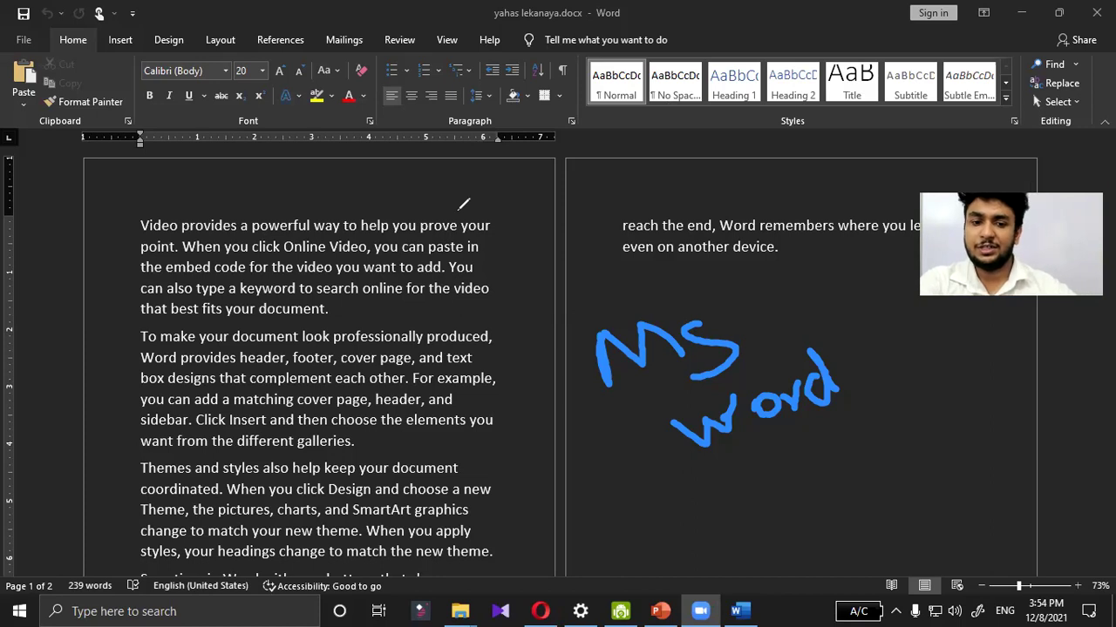
Step: Remove the hand-drawn 'MS word' ink from the second page
{"action": "left_click", "coordinate": [621, 342]}
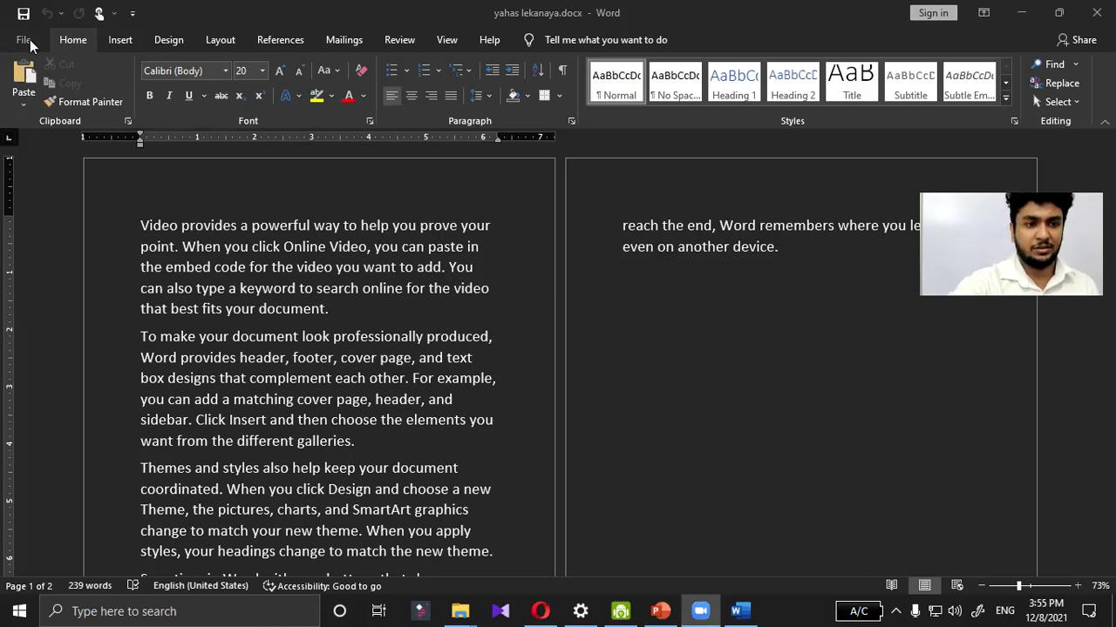
Step: Choose File > Save As > This PC and pick the Desktop folder as the save location
{"action": "left_click", "coordinate": [26, 41]}
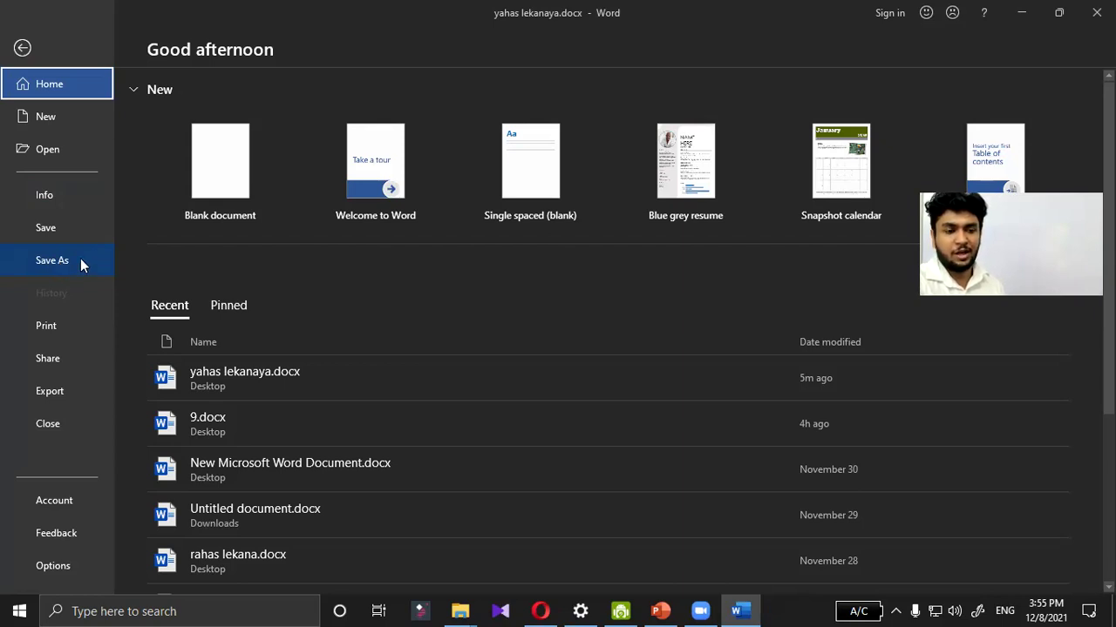
{"action": "left_click", "coordinate": [82, 264]}
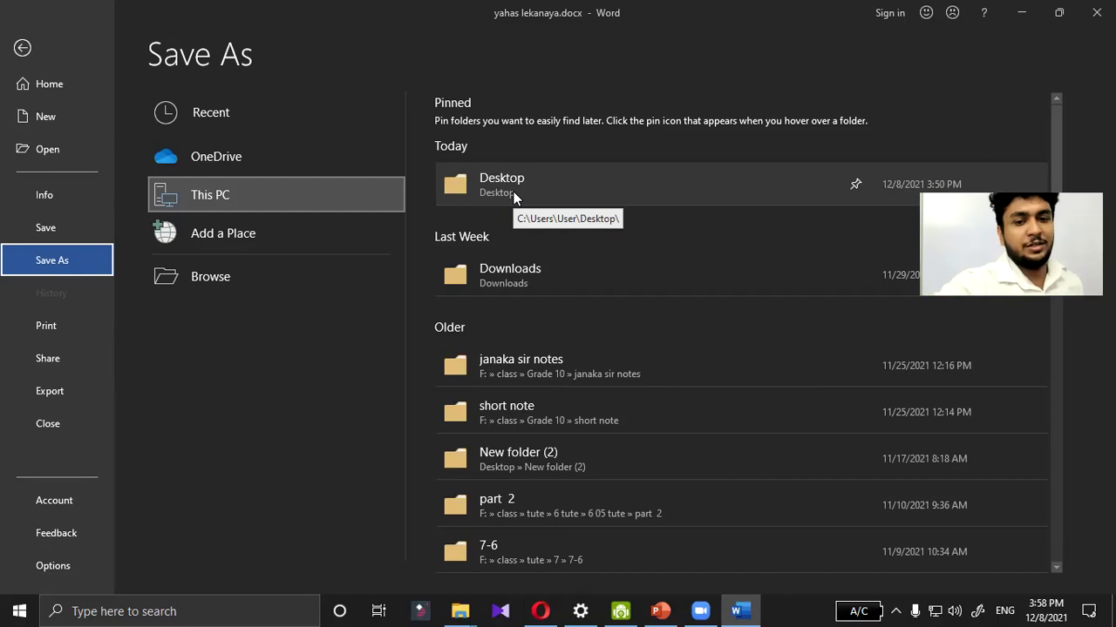
{"action": "left_click", "coordinate": [514, 197]}
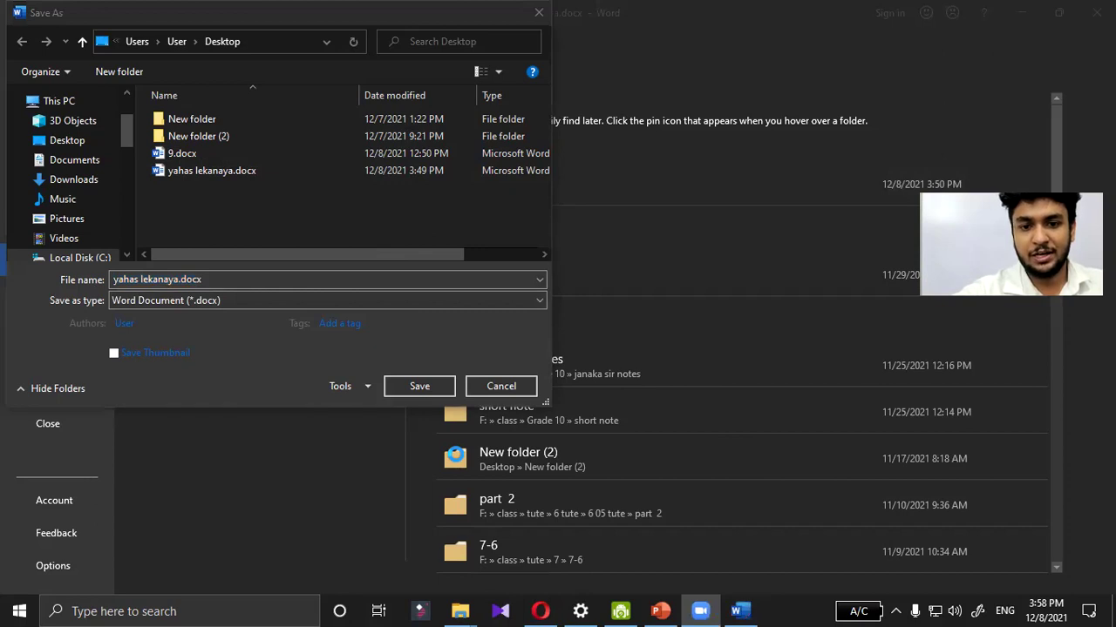
Step: Select the file name yahas lekanaya.docx in the File name box
{"action": "left_click", "coordinate": [115, 282]}
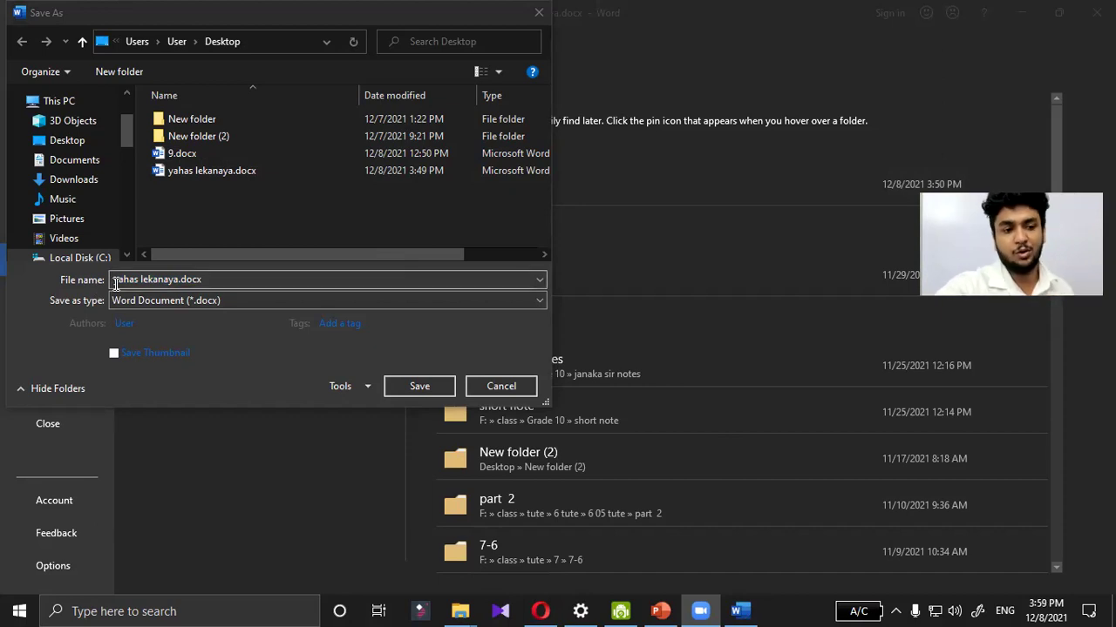
{"action": "left_click", "coordinate": [95, 281]}
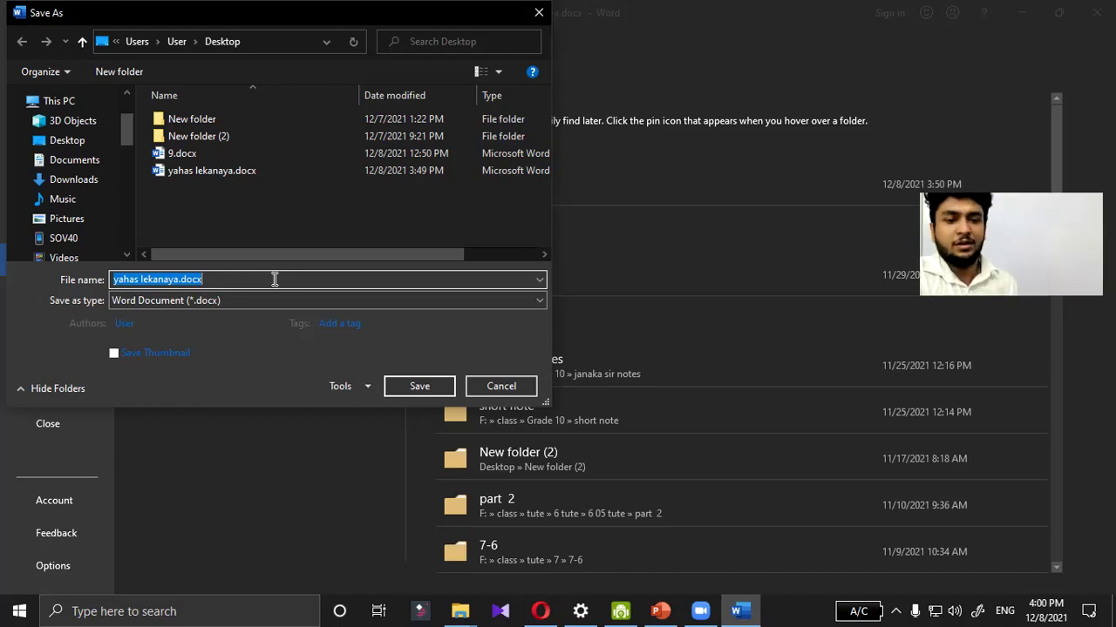
Step: Show the Tools dropdown beside the Save button in the Save As dialog
{"action": "left_click", "coordinate": [356, 388]}
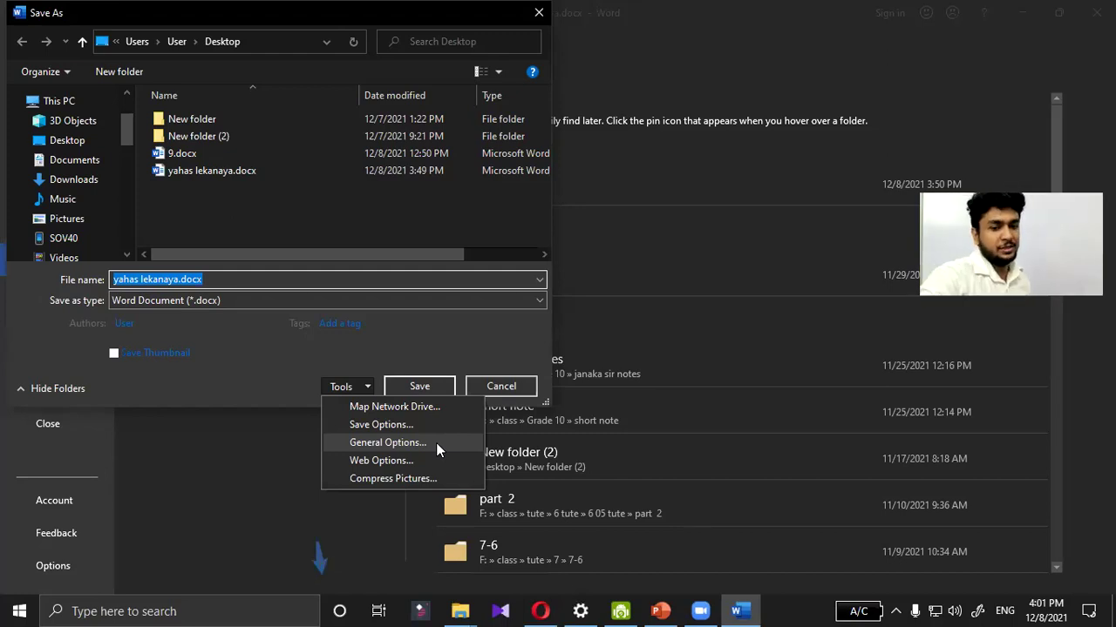
Step: Review the open and modify passwords in General Options, then confirm with OK
{"action": "left_click", "coordinate": [435, 442]}
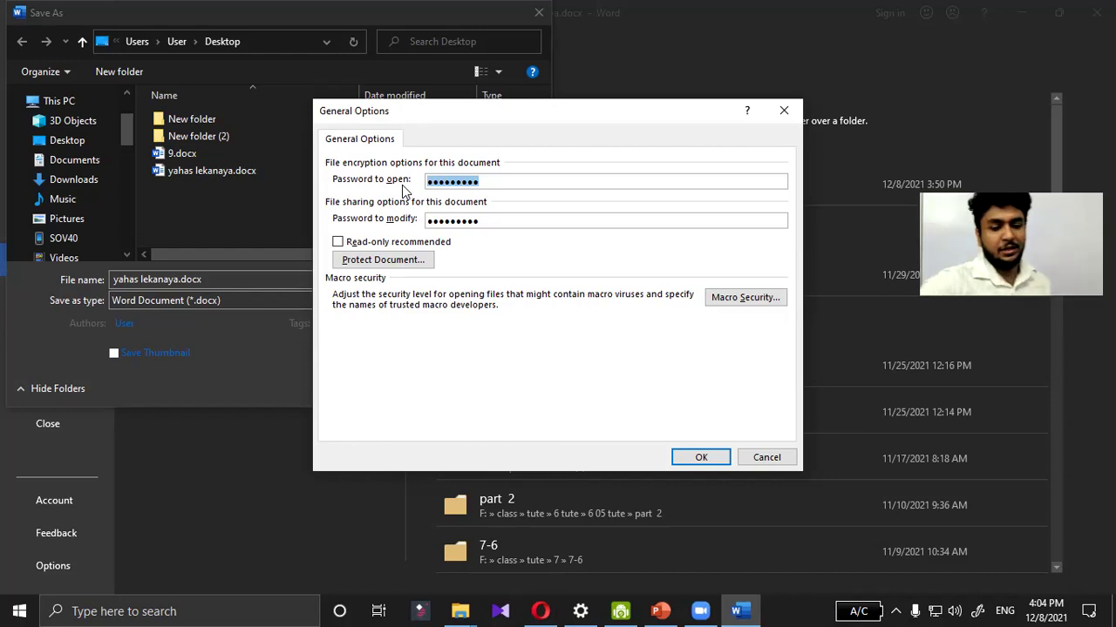
{"action": "left_click", "coordinate": [722, 457]}
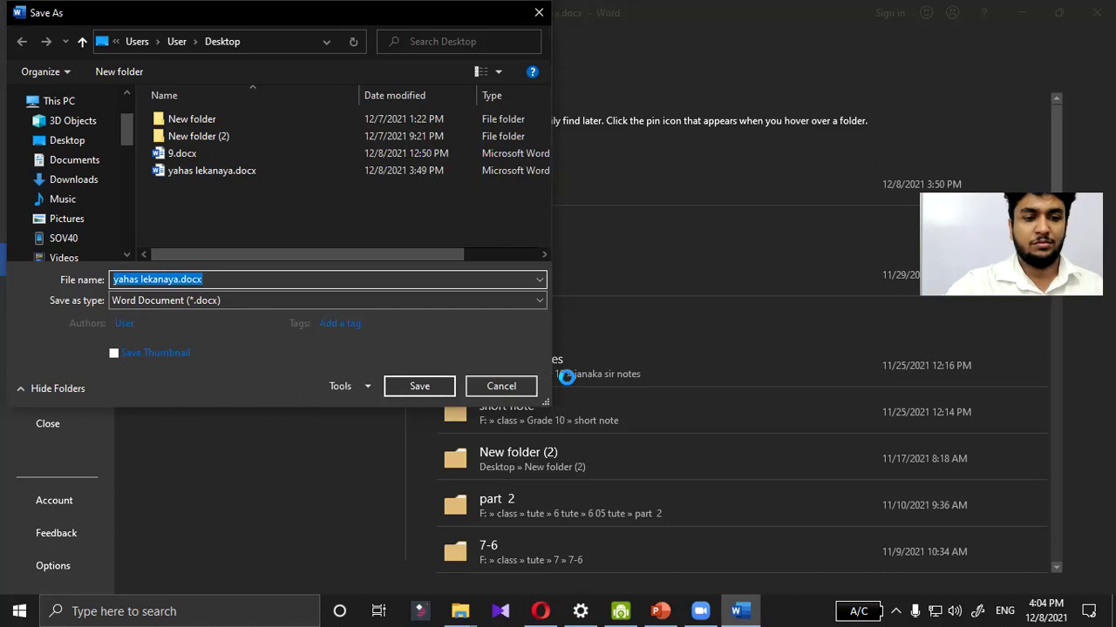
Step: Cancel the Save As dialog, returning to the backstage Save As page without saving
{"action": "left_click", "coordinate": [500, 388]}
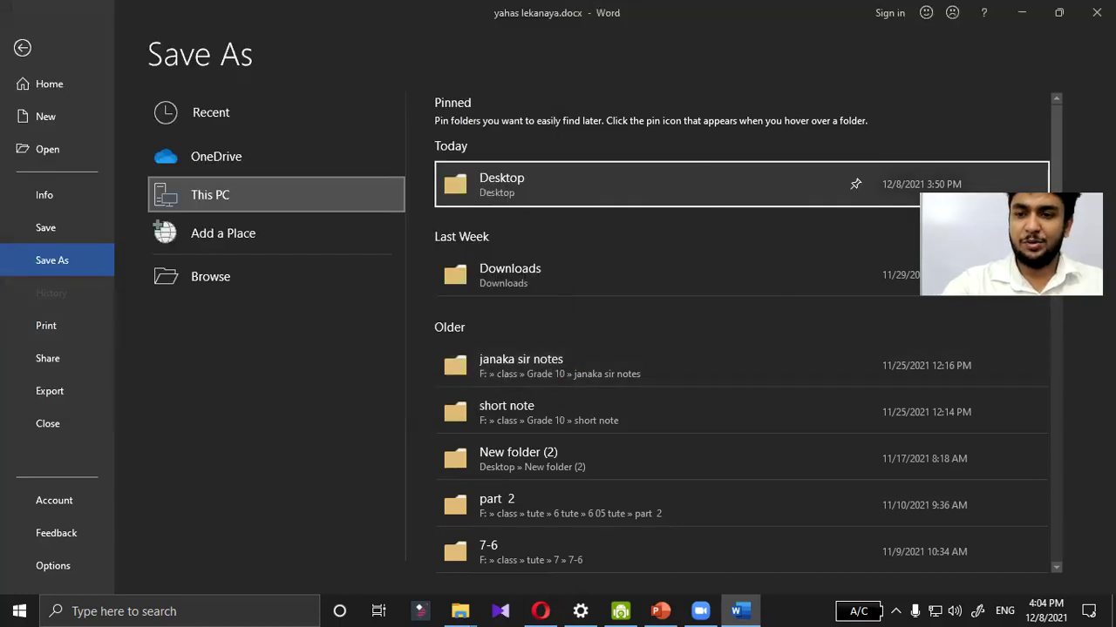